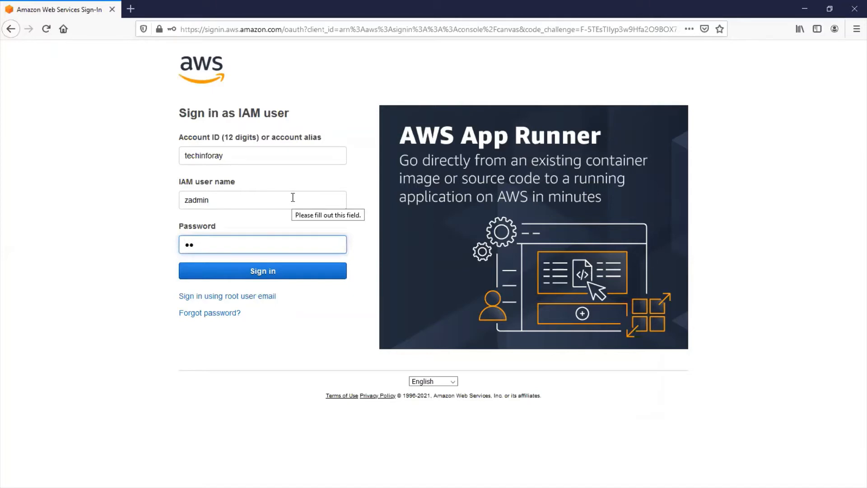
# - Sign in as the IAM user by entering the account password, and decline saving the login in the browser
pyautogui.write('******')
pyautogui.press('Return')
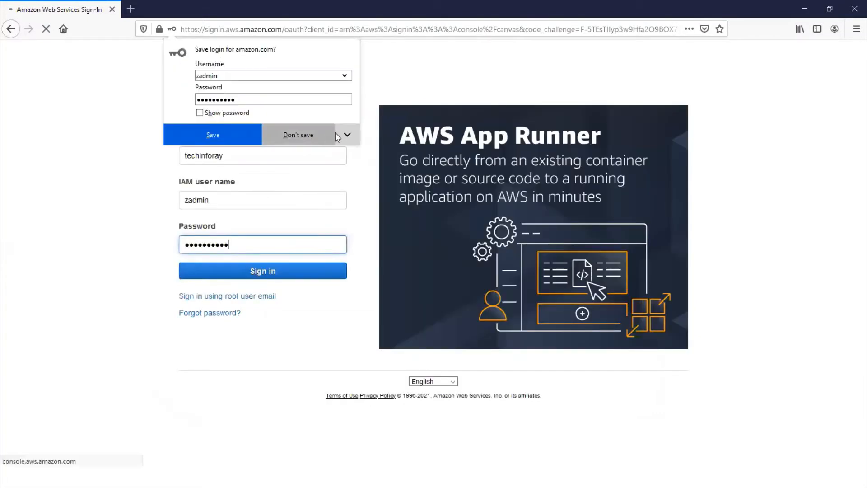
pyautogui.click(345, 136)
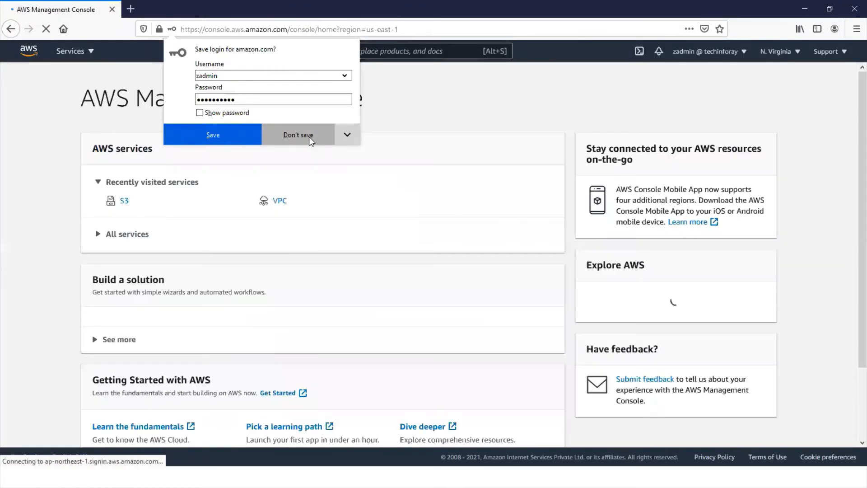
pyautogui.click(309, 136)
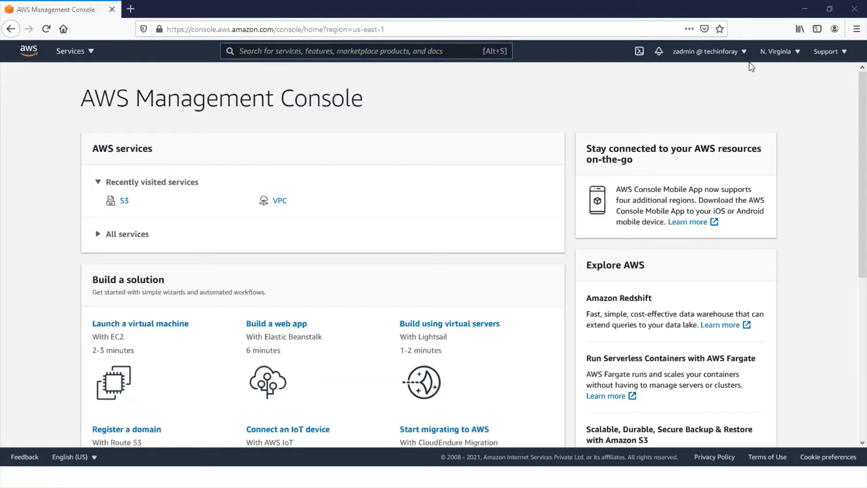
pyautogui.moveTo(672, 60)
pyautogui.mouseDown()
pyautogui.moveTo(679, 69)
pyautogui.moveTo(751, 63)
pyautogui.moveTo(751, 54)
pyautogui.moveTo(755, 69)
pyautogui.moveTo(799, 66)
pyautogui.moveTo(801, 55)
pyautogui.mouseUp()
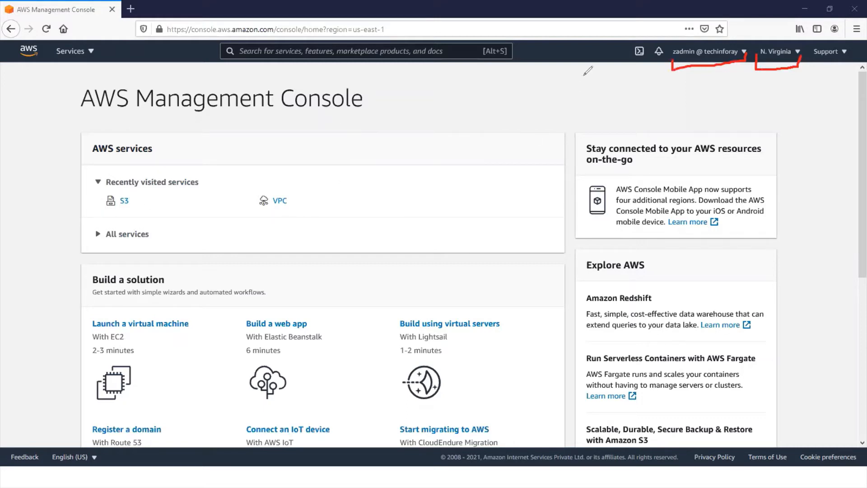
pyautogui.press('e')
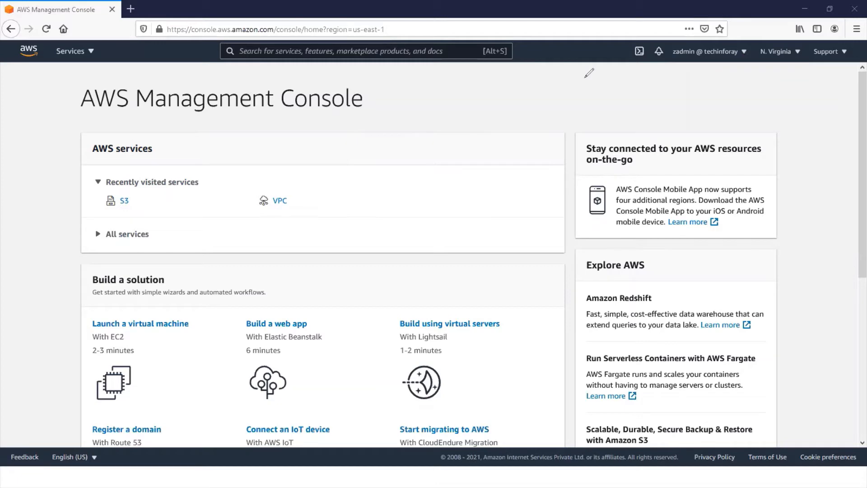
# - Browse the full list of AWS services and open the VPC service
pyautogui.click(92, 52)
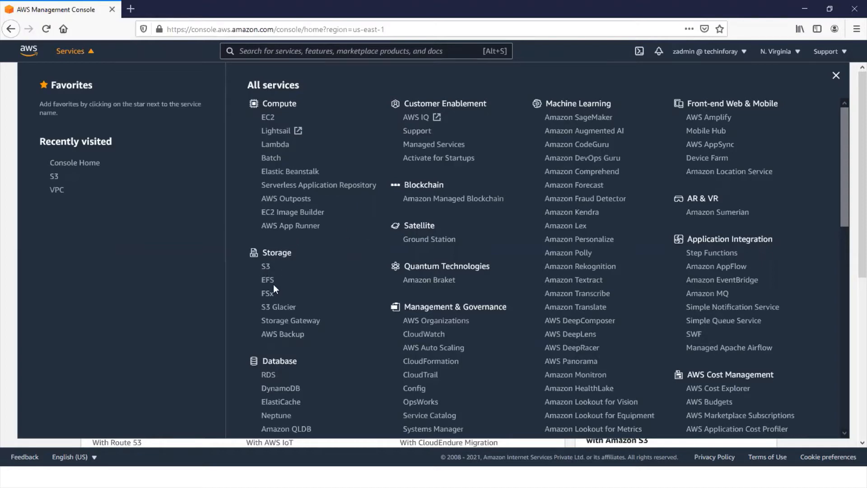
pyautogui.scroll(-5, 320, 277)
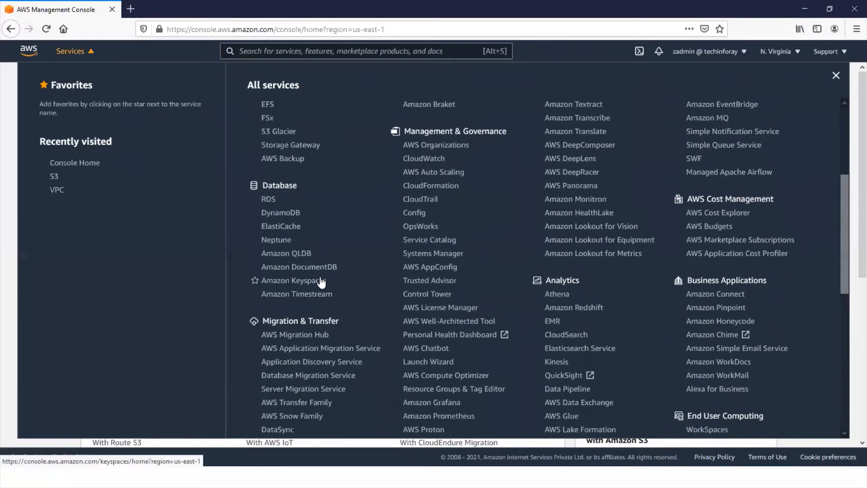
pyautogui.scroll(-3, 321, 281)
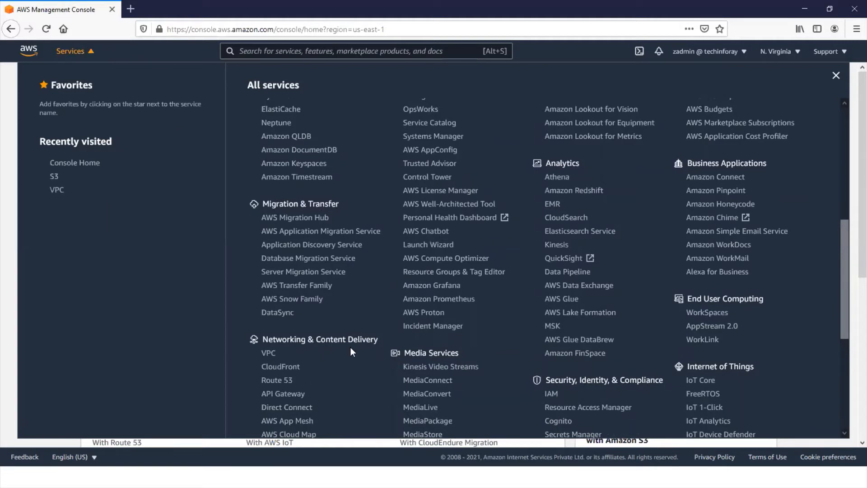
pyautogui.scroll(-2, 334, 356)
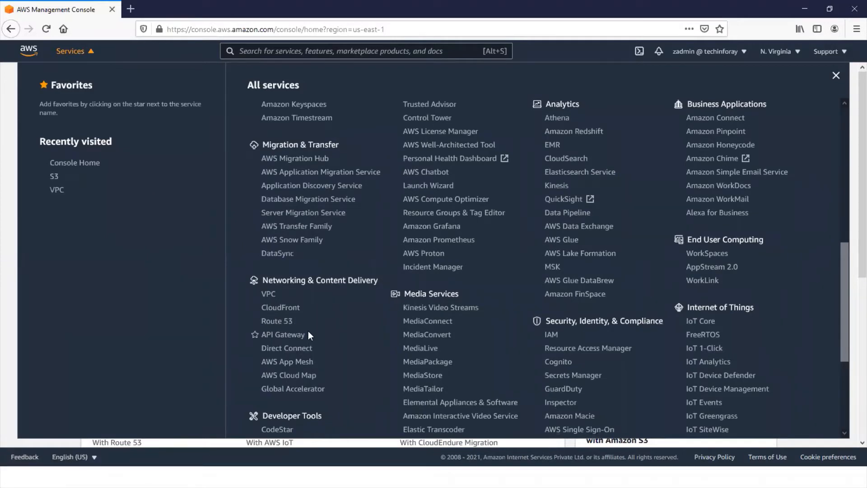
pyautogui.scroll(-4, 308, 332)
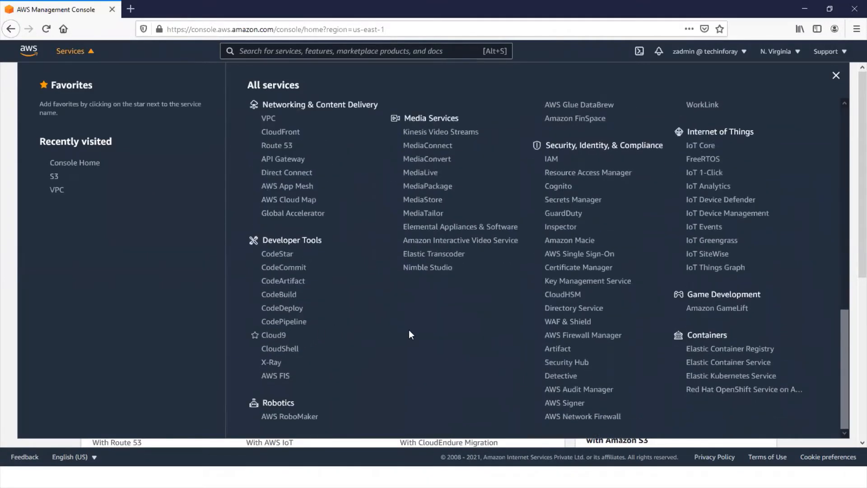
pyautogui.scroll(5, 449, 319)
pyautogui.scroll(4, 450, 320)
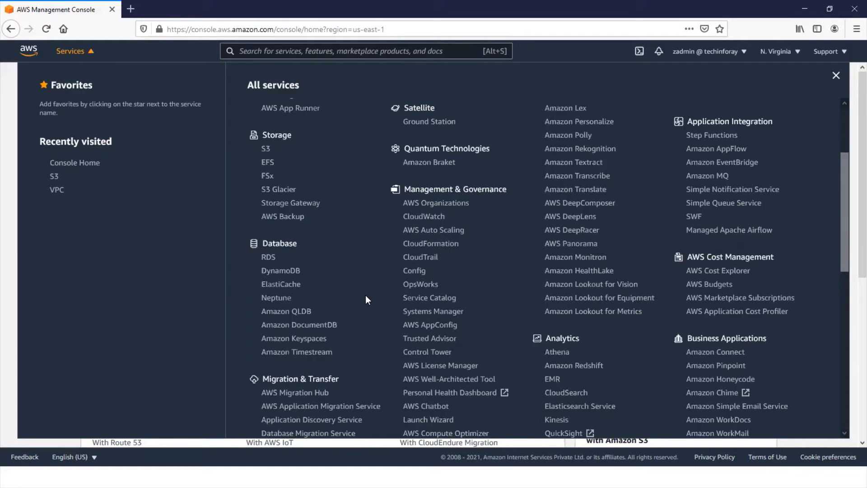
pyautogui.scroll(1, 415, 304)
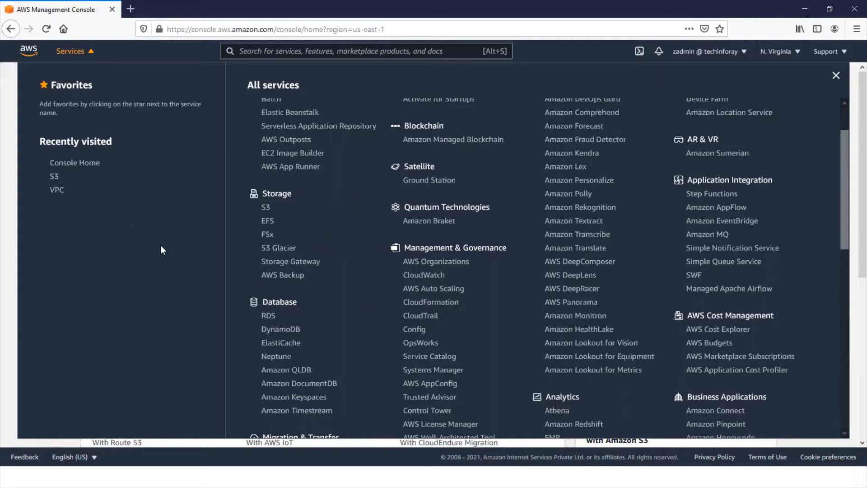
pyautogui.scroll(-8, 254, 241)
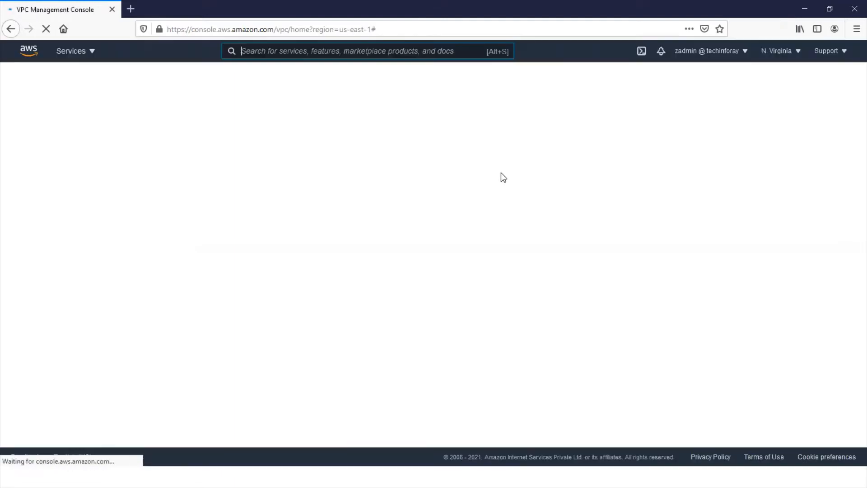
# - Look through the list of available AWS regions
pyautogui.click(797, 53)
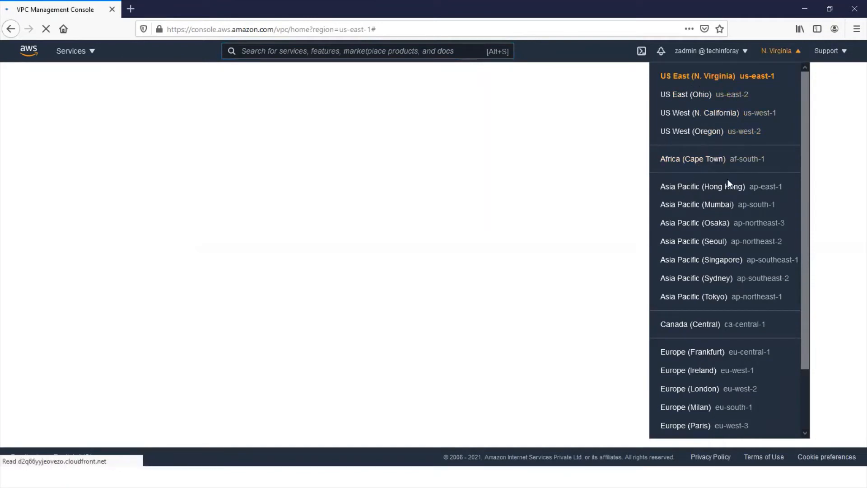
pyautogui.scroll(-3, 727, 179)
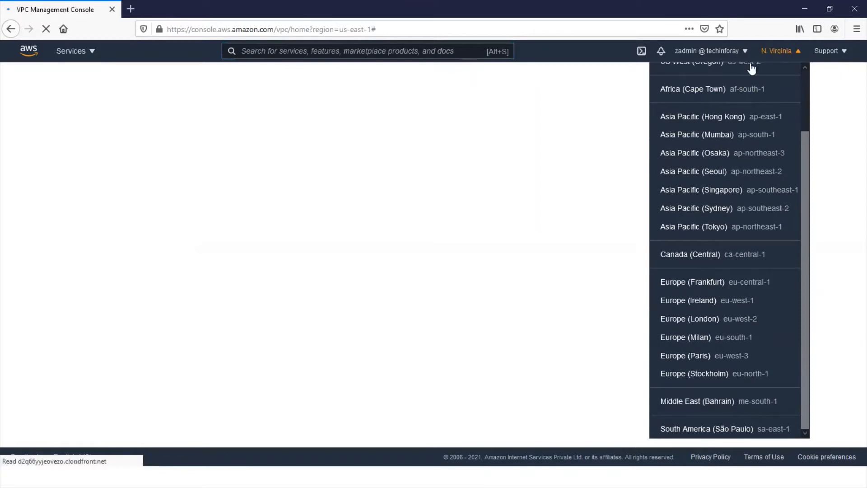
pyautogui.scroll(1, 751, 68)
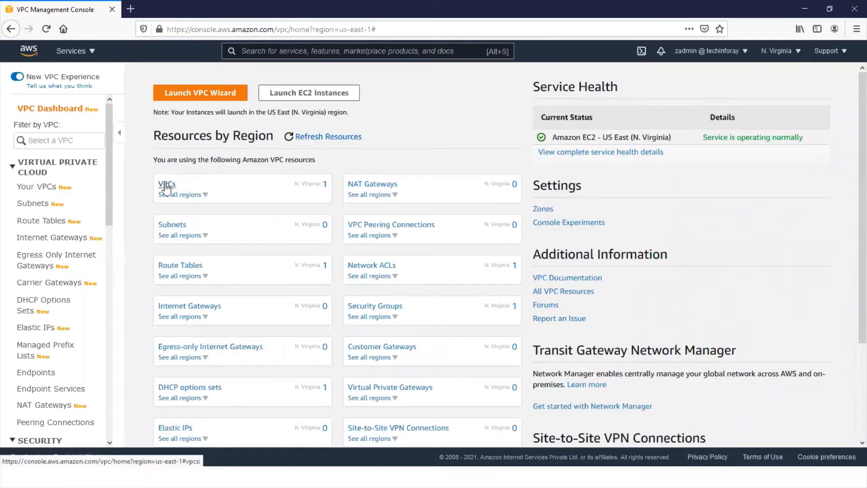
# - Start creating a new VPC from the list of existing VPCs and name it DemoVPC
pyautogui.click(166, 186)
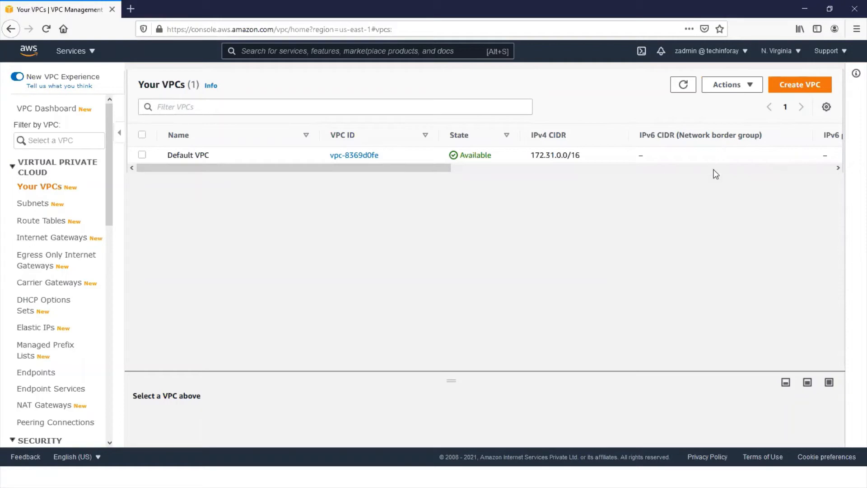
pyautogui.click(797, 85)
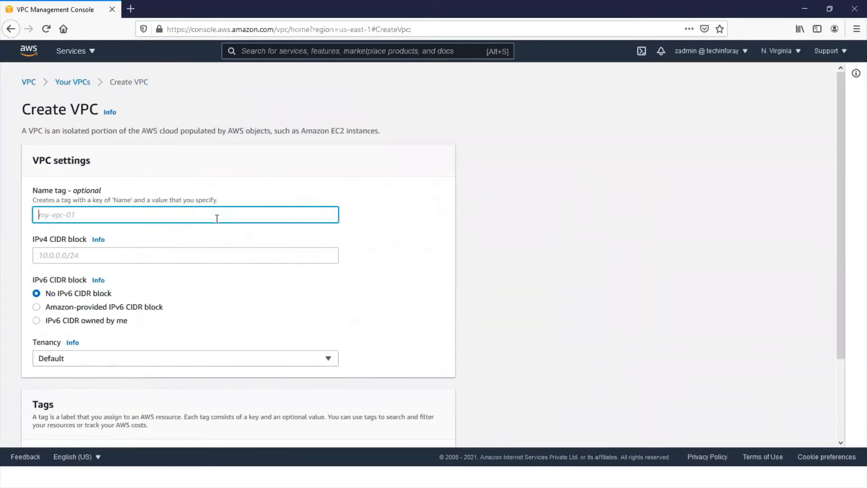
pyautogui.write('DemoVPC')
# - Set the IPv4 CIDR block of DemoVPC to 10.1.0.0/16
pyautogui.click(202, 258)
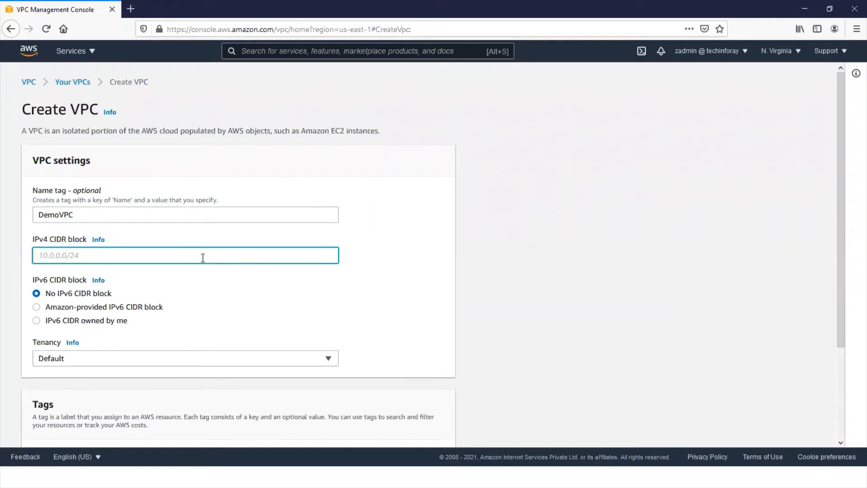
pyautogui.write('10.1.0.0/16')
# - Add a tag with the key Department and the value Network, and create the VPC
pyautogui.scroll(-3, 234, 290)
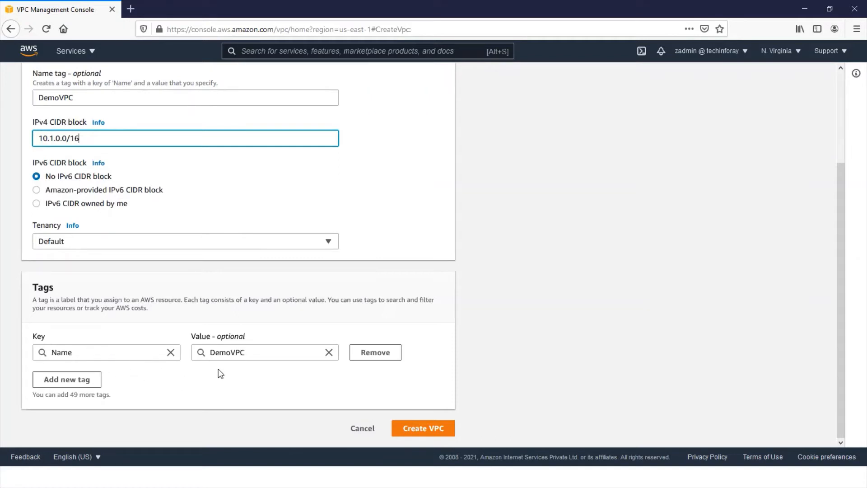
pyautogui.click(63, 382)
pyautogui.write('Dep')
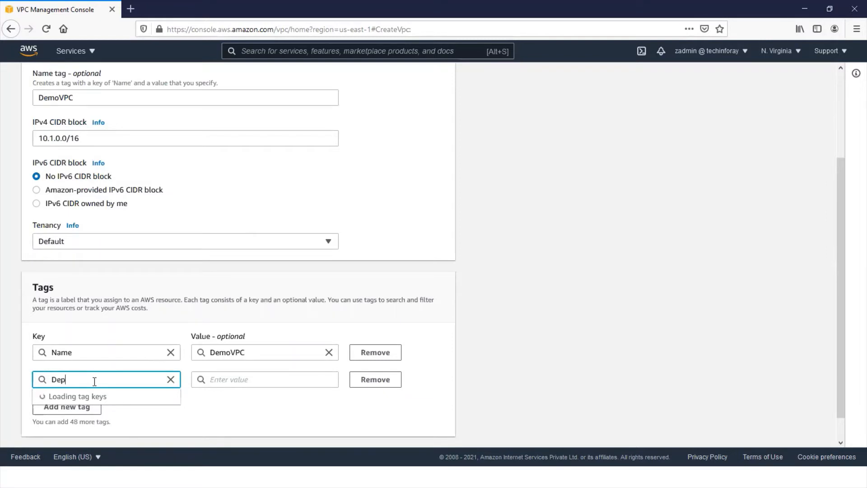
pyautogui.write('artment')
pyautogui.press('BackSpace')
pyautogui.click(231, 382)
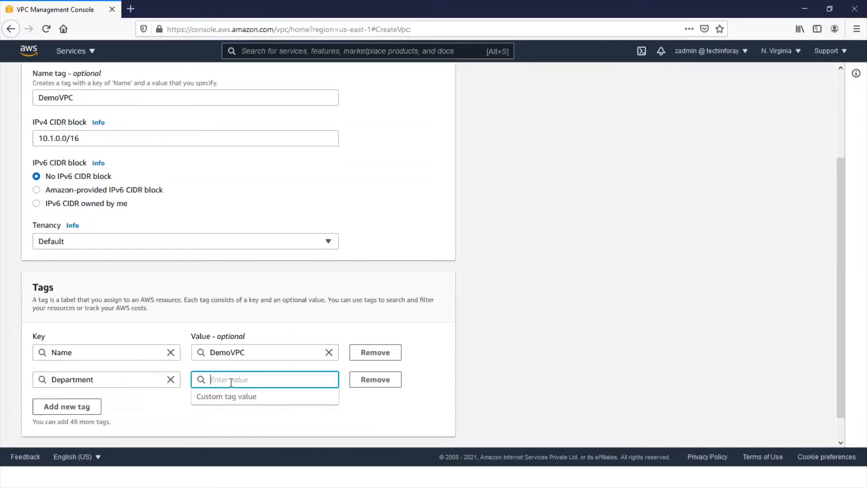
pyautogui.write('Network')
pyautogui.click(458, 394)
pyautogui.scroll(-1, 458, 394)
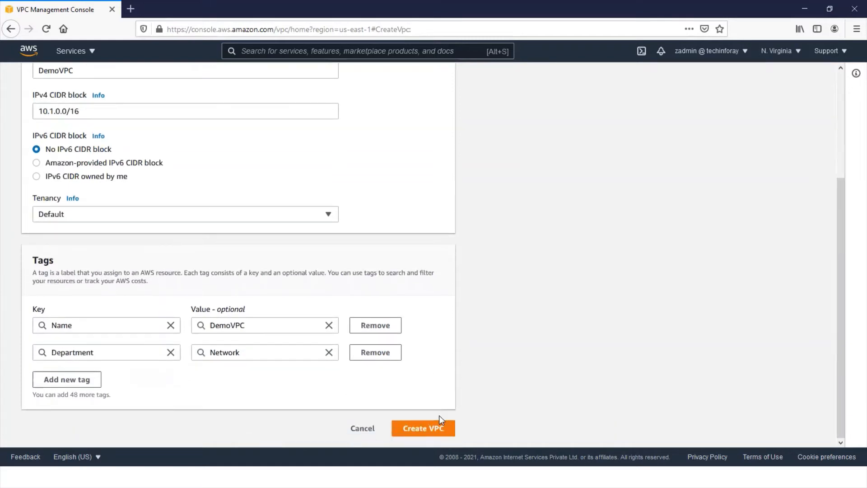
pyautogui.click(428, 432)
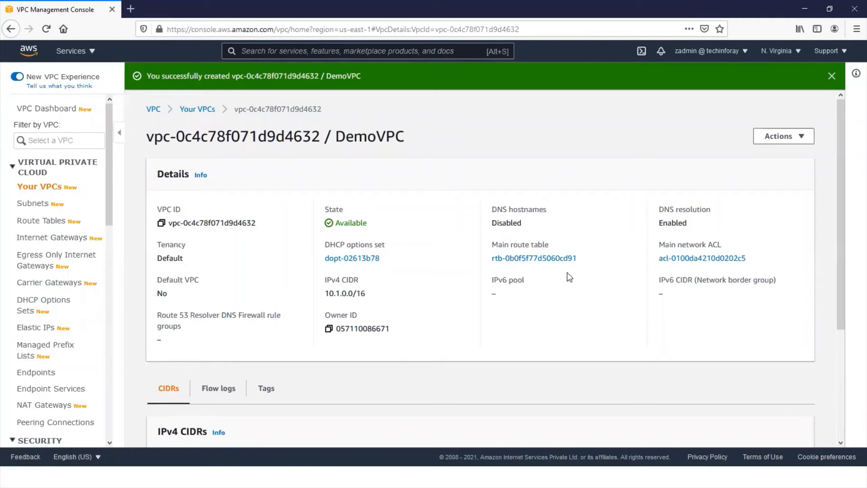
# - Start creating a new subnet and select DemoVPC as the VPC it belongs to
pyautogui.scroll(-3, 570, 277)
pyautogui.scroll(3, 569, 277)
pyautogui.click(31, 205)
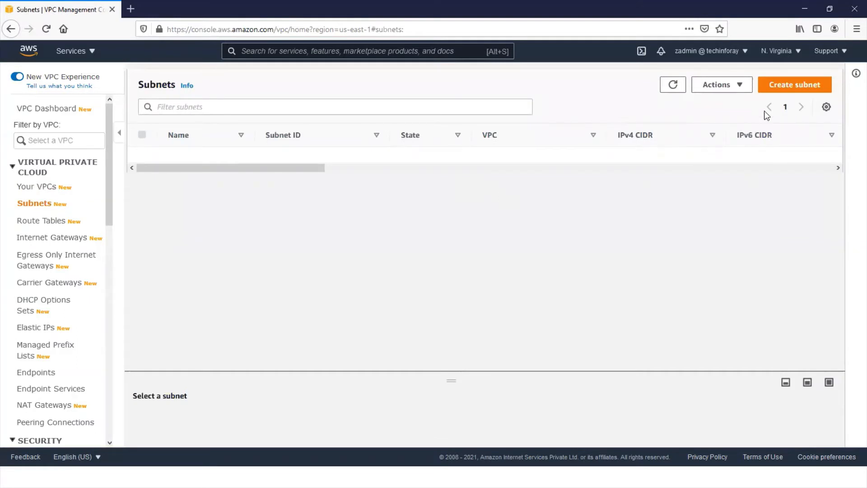
pyautogui.click(781, 87)
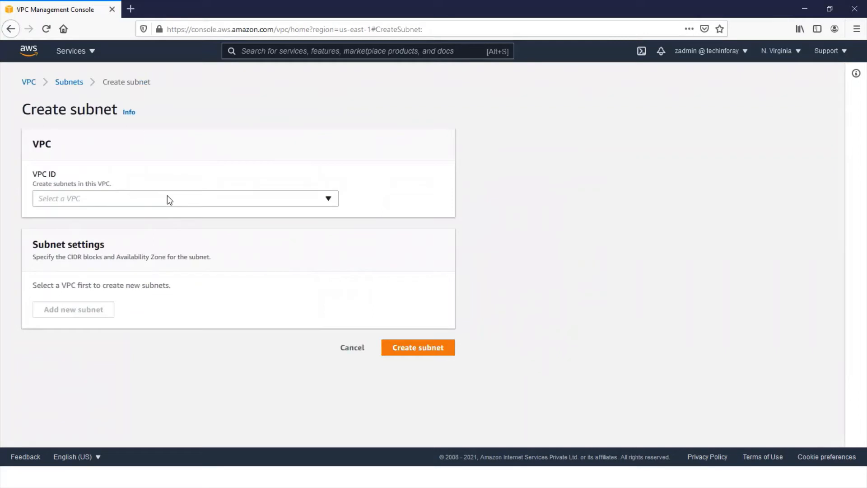
pyautogui.click(169, 199)
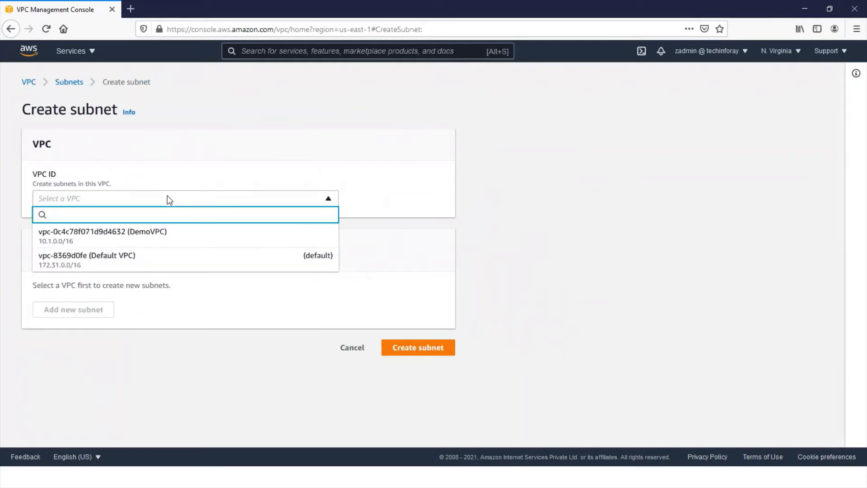
pyautogui.click(164, 237)
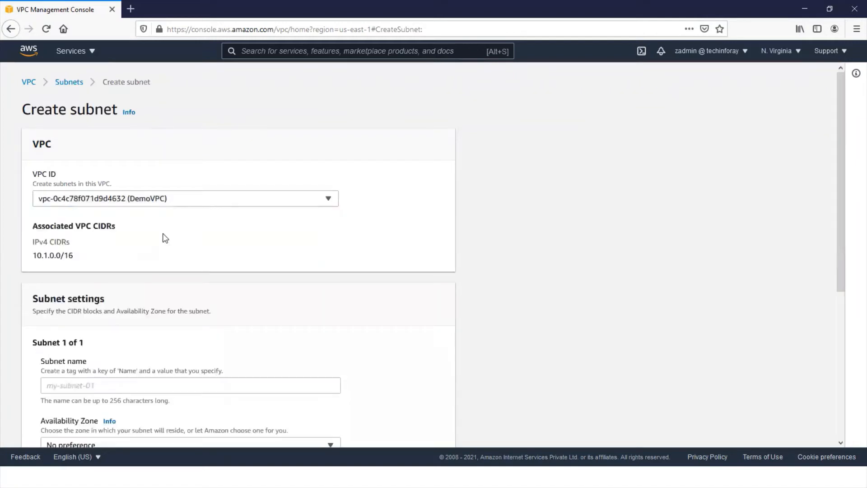
# - Name the new subnet Public Subnet
pyautogui.scroll(-4, 165, 238)
pyautogui.click(136, 210)
pyautogui.write('Publ')
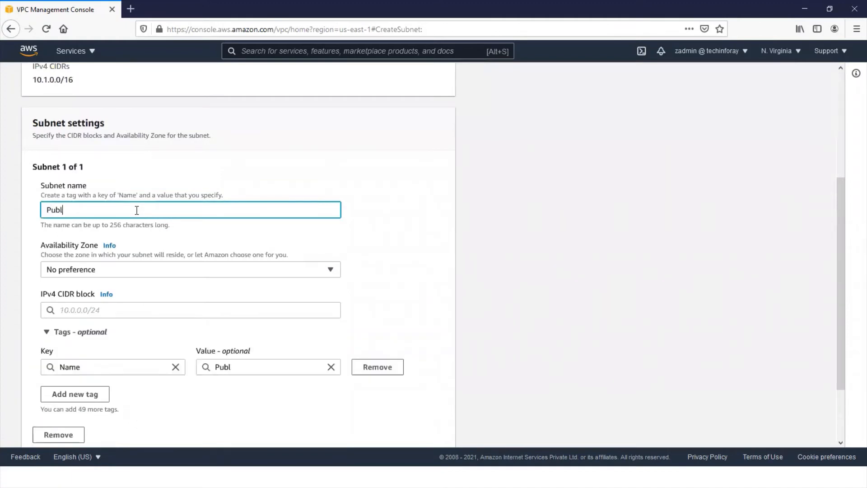
pyautogui.write('ic Subnet')
# - Set the IPv4 CIDR block of Public Subnet to 10.1.1.0/24
pyautogui.click(105, 309)
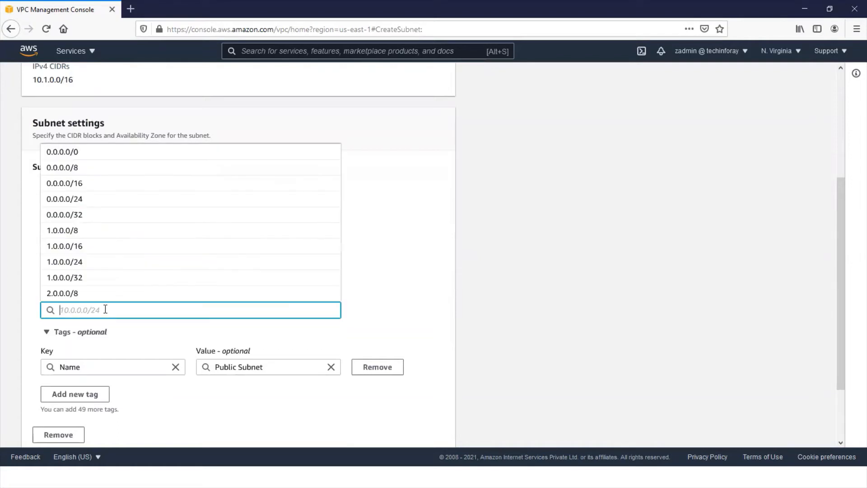
pyautogui.write('10.1')
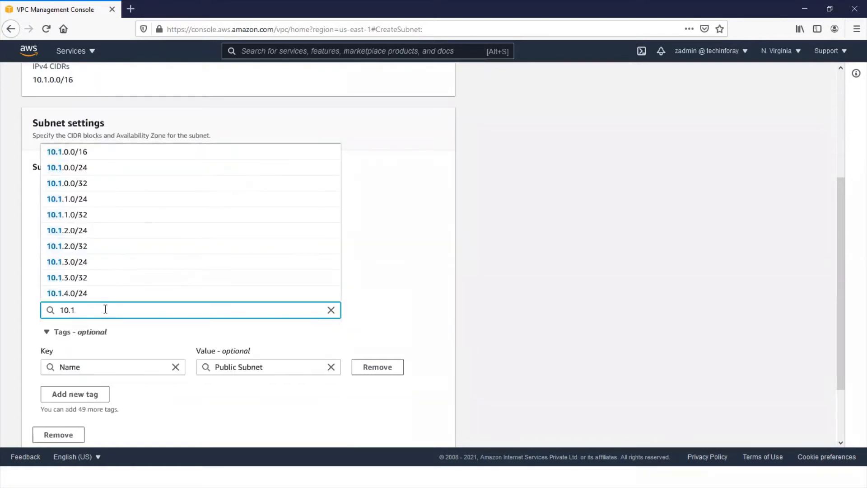
pyautogui.write('.1.0')
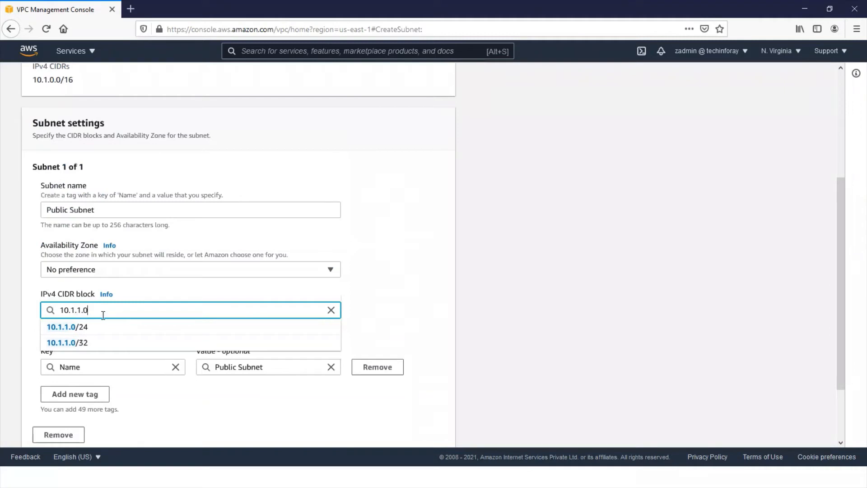
pyautogui.click(95, 327)
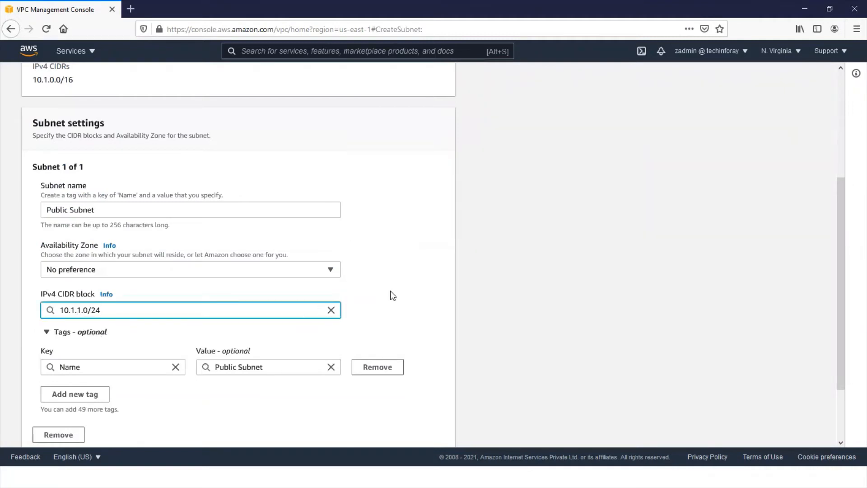
# - Add a tag with the key department and the value network, create Public Subnet, and clear the subnet list filter
pyautogui.scroll(-2, 213, 391)
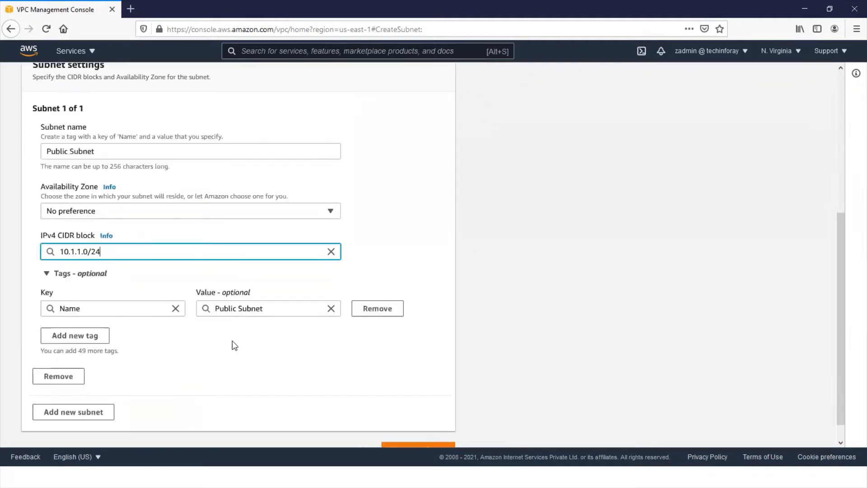
pyautogui.click(89, 335)
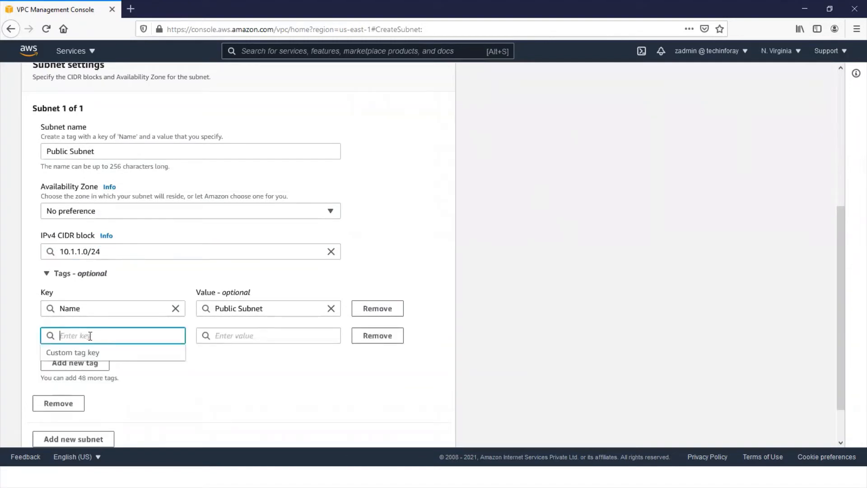
pyautogui.write('department')
pyautogui.click(239, 337)
pyautogui.write('networ')
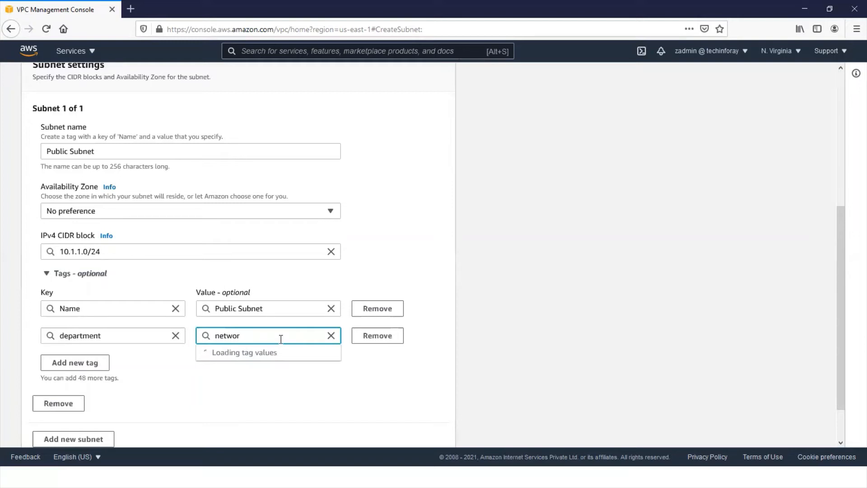
pyautogui.write('kk')
pyautogui.press('BackSpace')
pyautogui.click(282, 387)
pyautogui.scroll(-2, 281, 386)
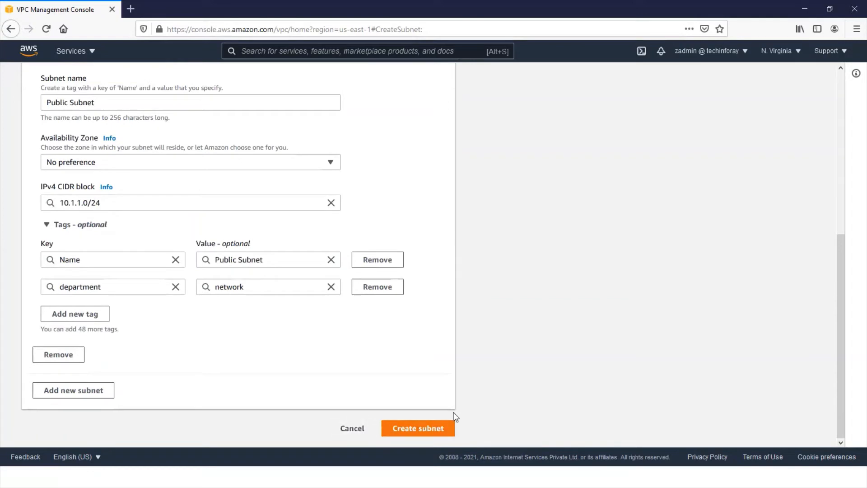
pyautogui.click(423, 427)
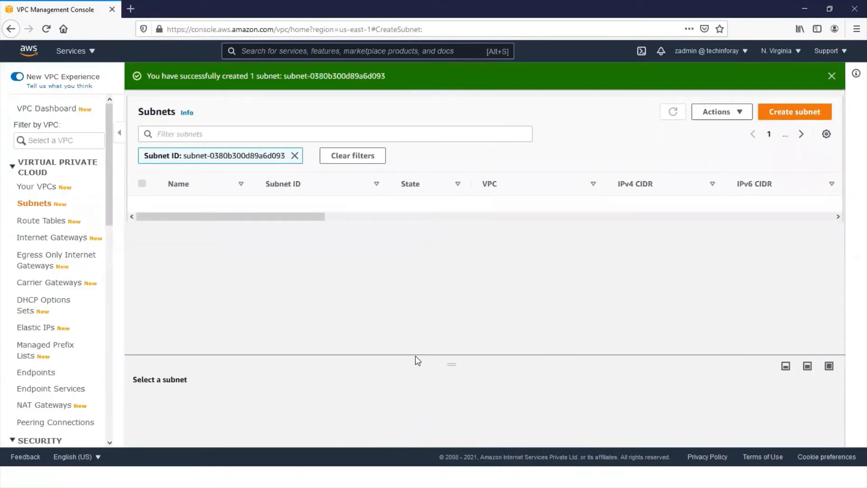
pyautogui.click(295, 155)
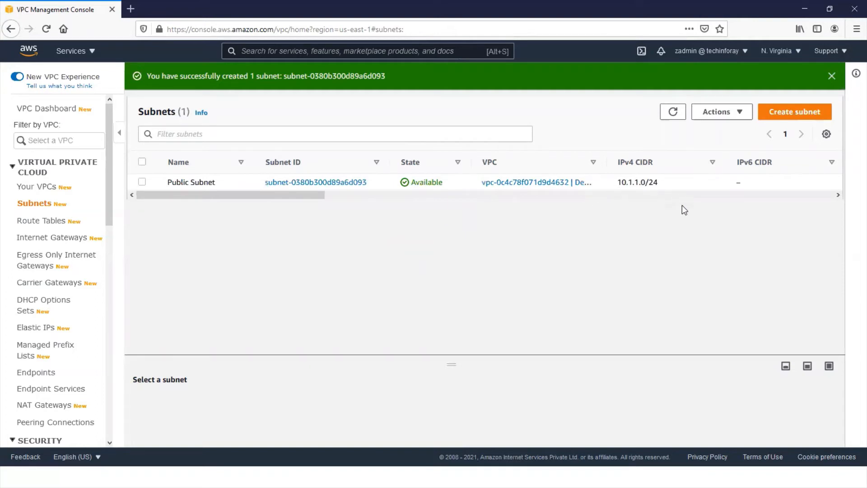
# - Start creating another subnet in DemoVPC and name it Private Subnet
pyautogui.click(789, 112)
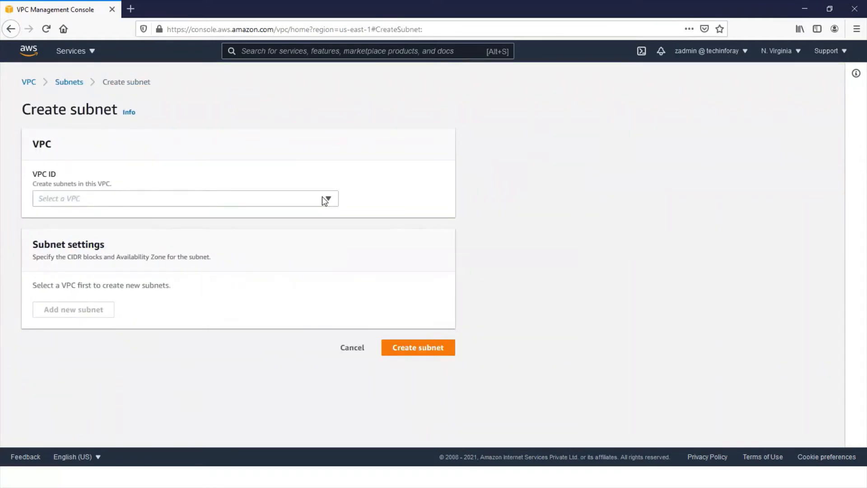
pyautogui.click(325, 200)
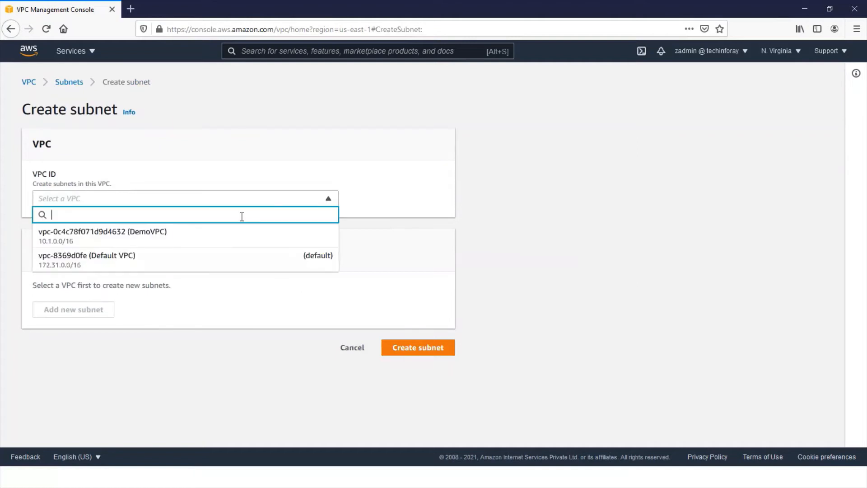
pyautogui.click(217, 234)
pyautogui.scroll(-3, 168, 283)
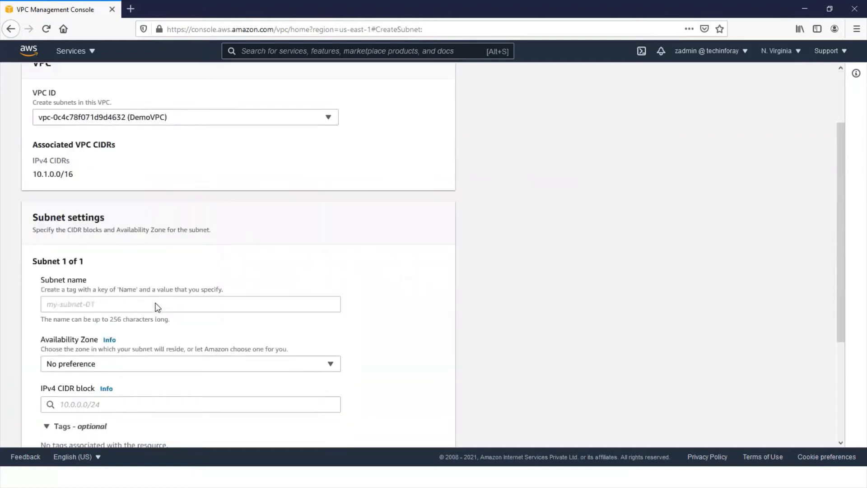
pyautogui.click(129, 268)
pyautogui.write('P')
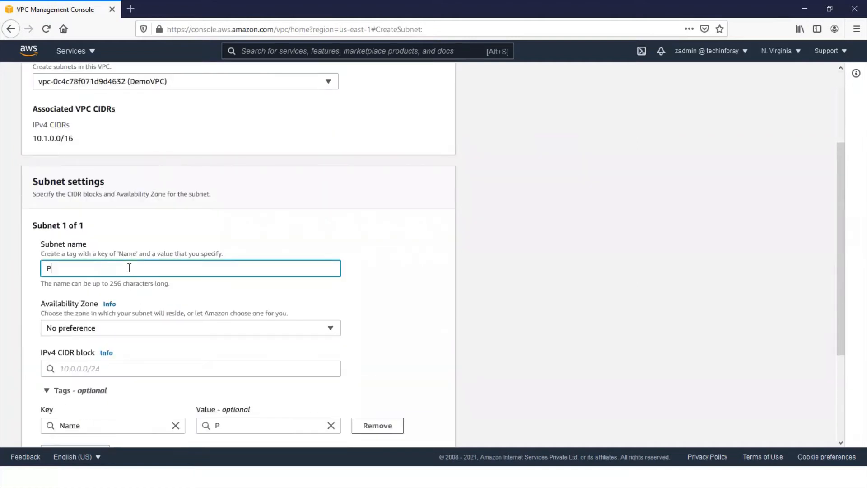
pyautogui.write('rivate Subnet')
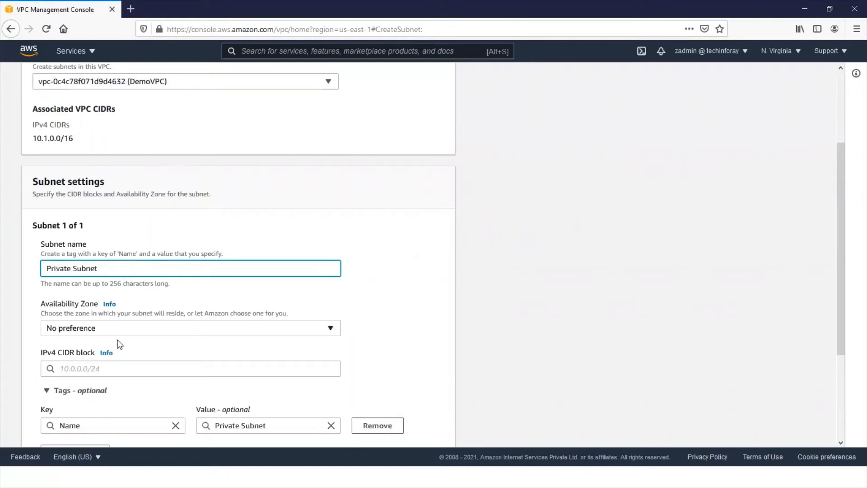
# - Set the IPv4 CIDR block of Private Subnet to 10.1.2.0/24
pyautogui.click(133, 369)
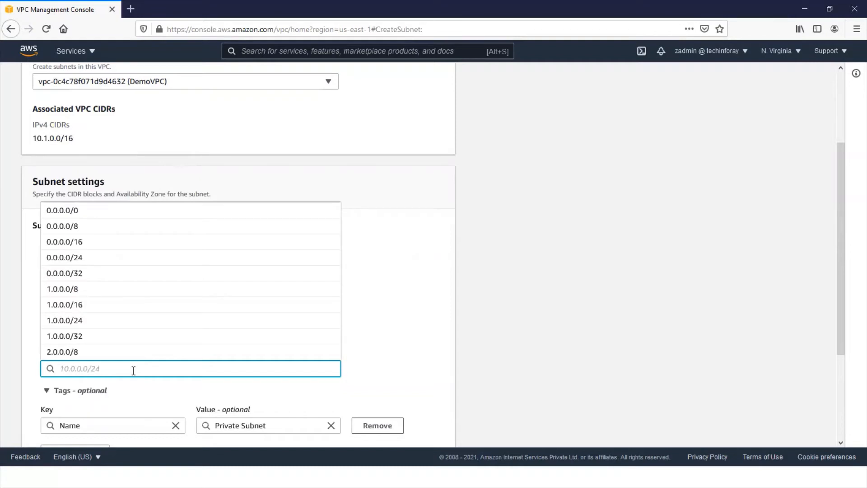
pyautogui.write('10.1.2')
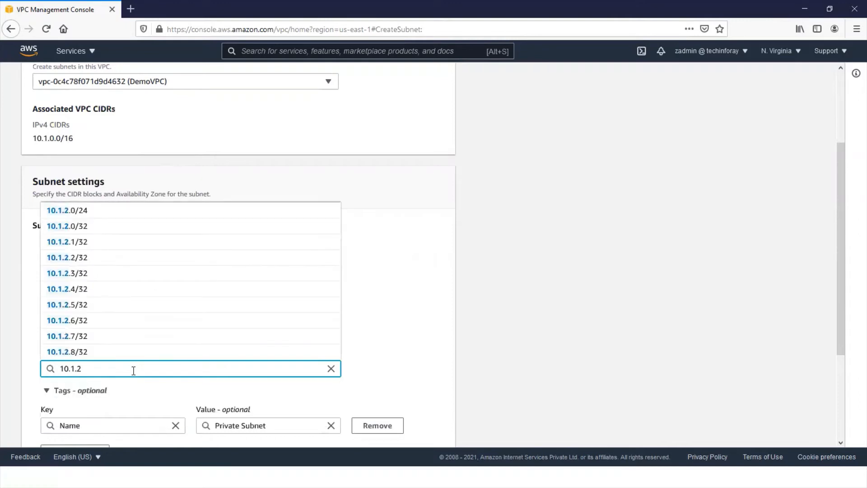
pyautogui.write('.0')
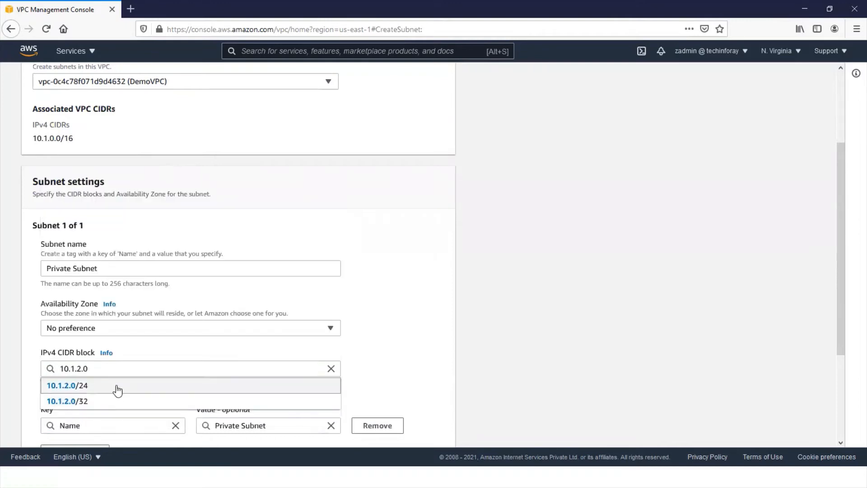
pyautogui.click(117, 385)
# - Tag Private Subnet with the key department and the value network, create it, and clear the subnet list filter
pyautogui.scroll(-2, 404, 335)
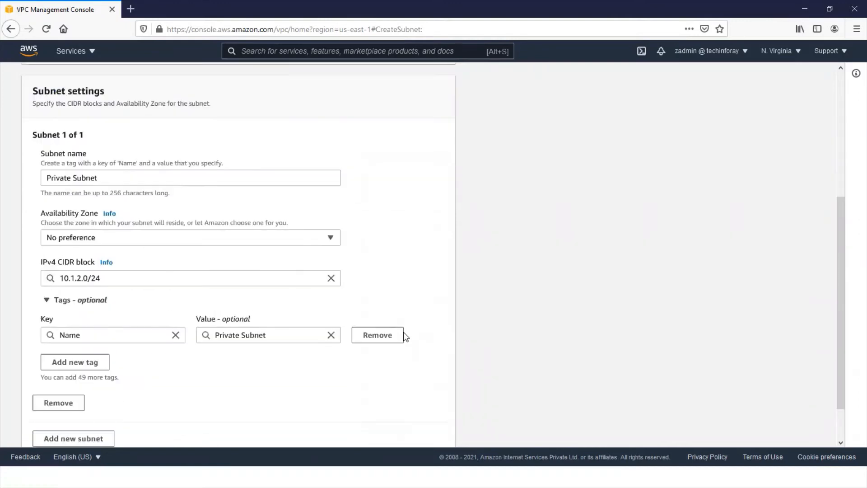
pyautogui.click(97, 335)
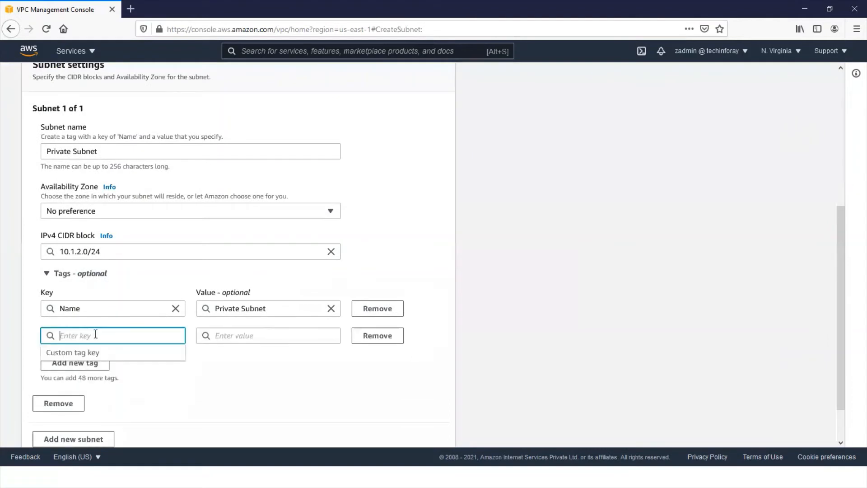
pyautogui.write('depart')
pyautogui.click(257, 338)
pyautogui.click(257, 335)
pyautogui.write('net')
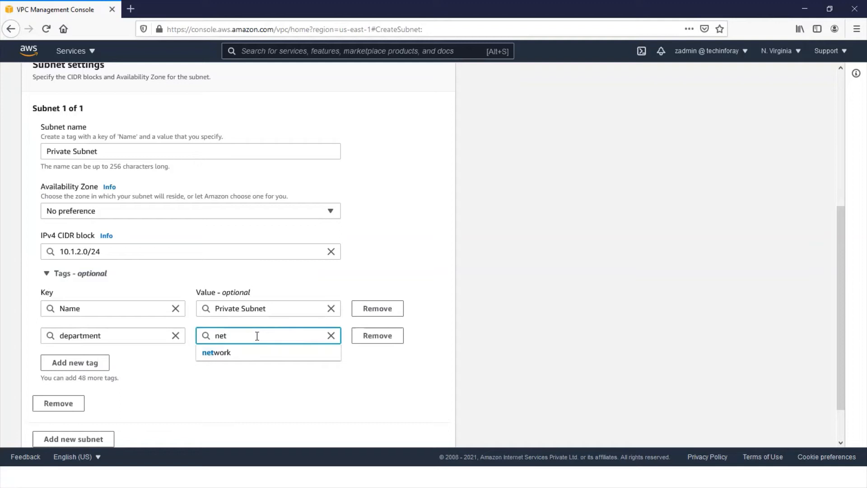
pyautogui.click(218, 354)
pyautogui.scroll(-1, 288, 398)
pyautogui.scroll(-1, 287, 397)
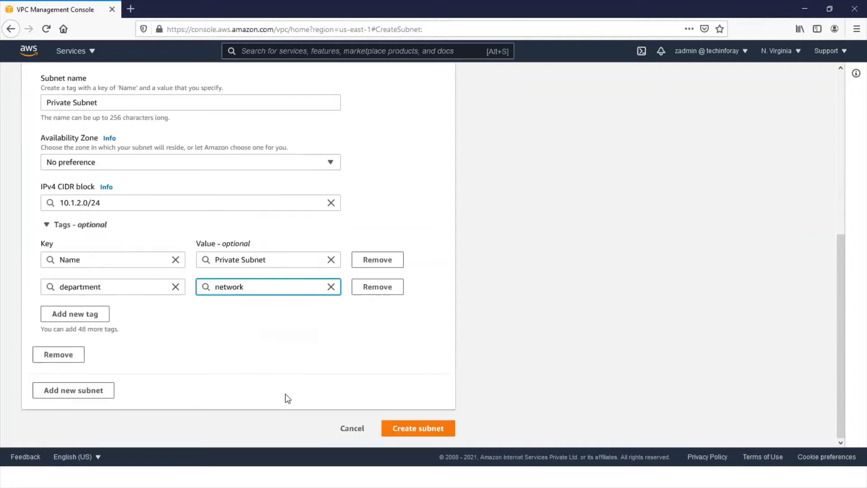
pyautogui.click(401, 430)
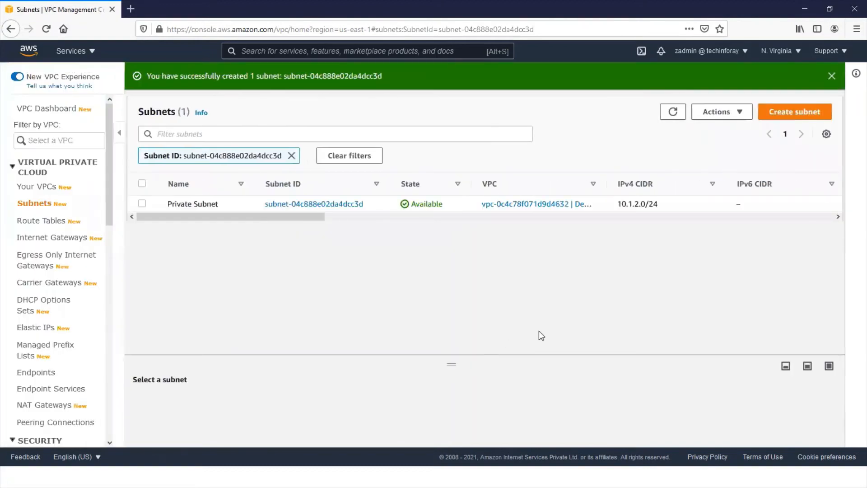
pyautogui.click(291, 157)
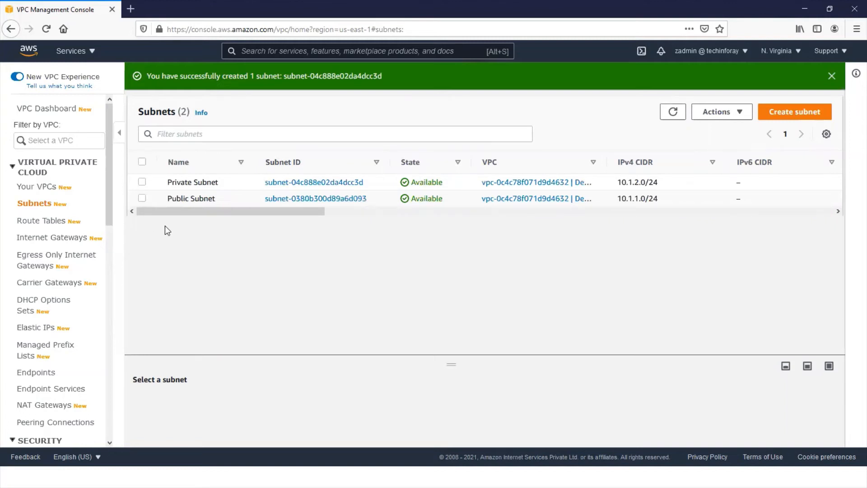
# - Start creating an internet gateway with the name tag DemoIG
pyautogui.click(69, 242)
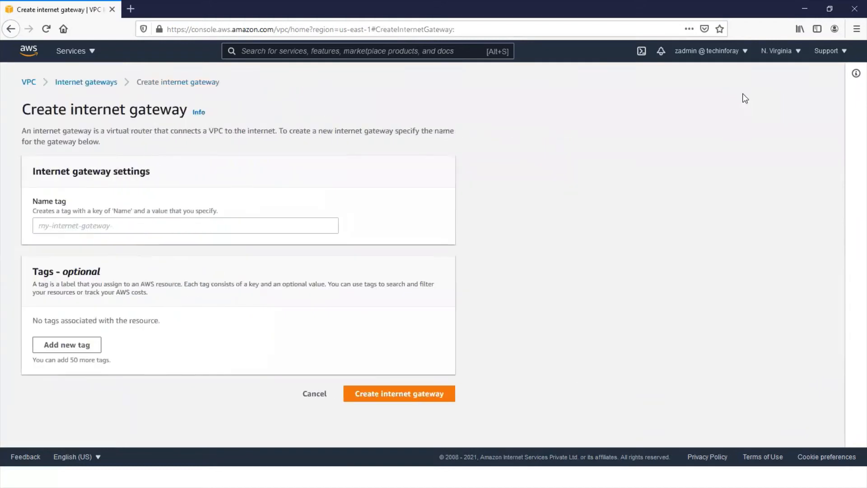
pyautogui.click(134, 225)
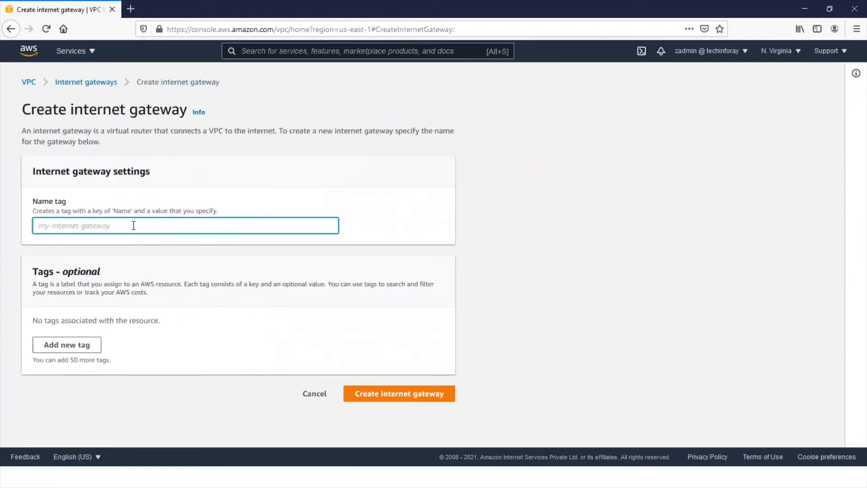
pyautogui.write('DemoIG')
# - Add a tag with the key department and the value network, and create the internet gateway
pyautogui.click(81, 365)
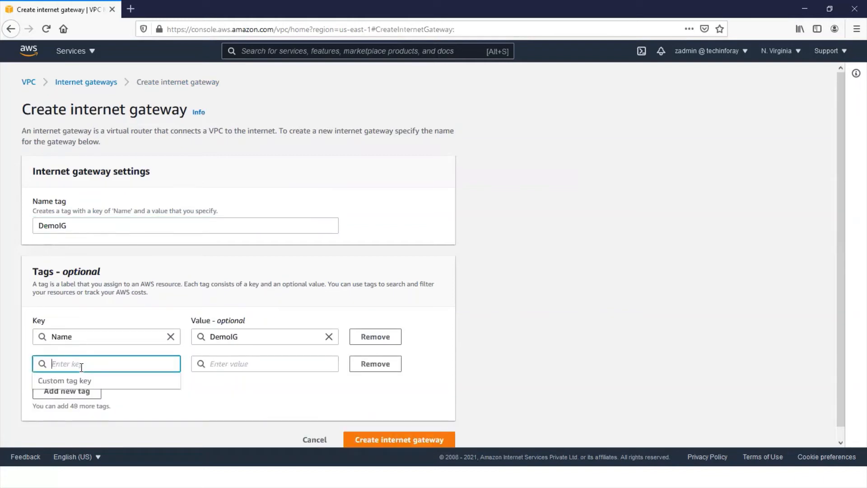
pyautogui.write('departm')
pyautogui.click(65, 383)
pyautogui.click(233, 365)
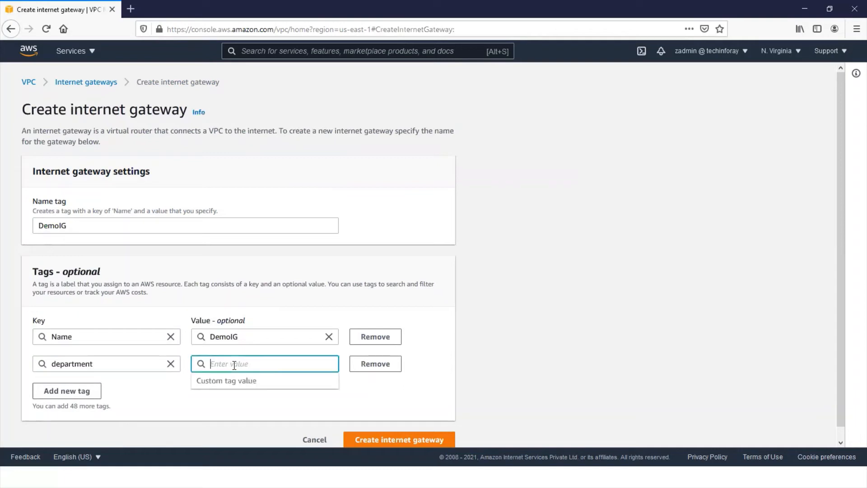
pyautogui.write('net')
pyautogui.click(212, 380)
pyautogui.scroll(-1, 405, 410)
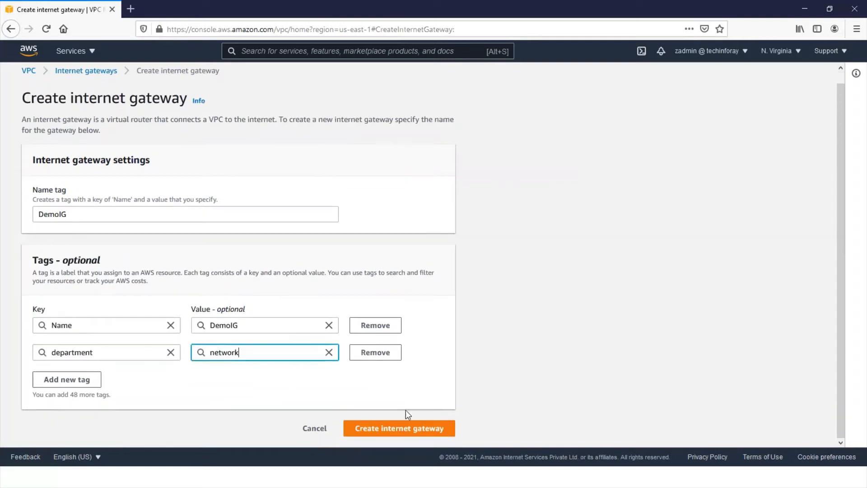
pyautogui.click(399, 429)
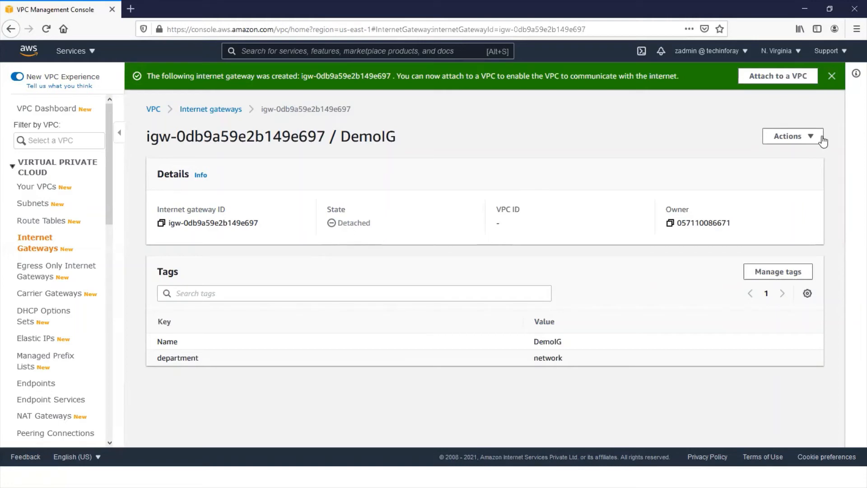
# - Attach the DemoIG internet gateway to DemoVPC
pyautogui.click(814, 140)
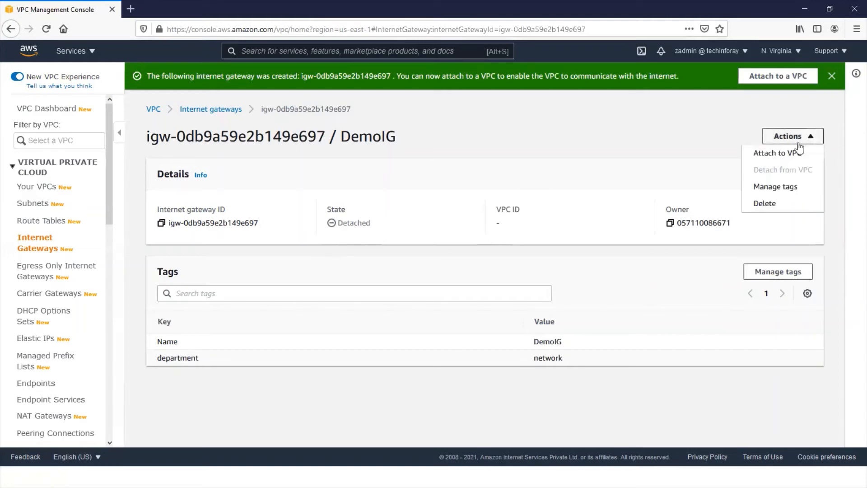
pyautogui.click(784, 154)
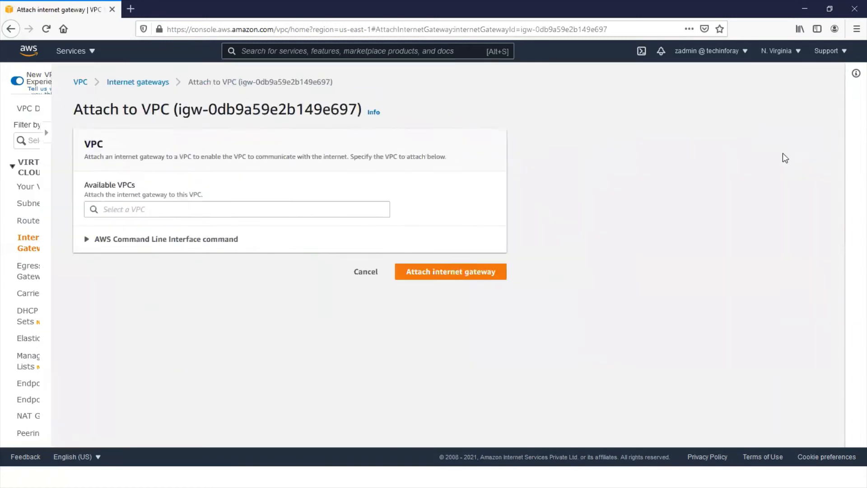
pyautogui.click(193, 208)
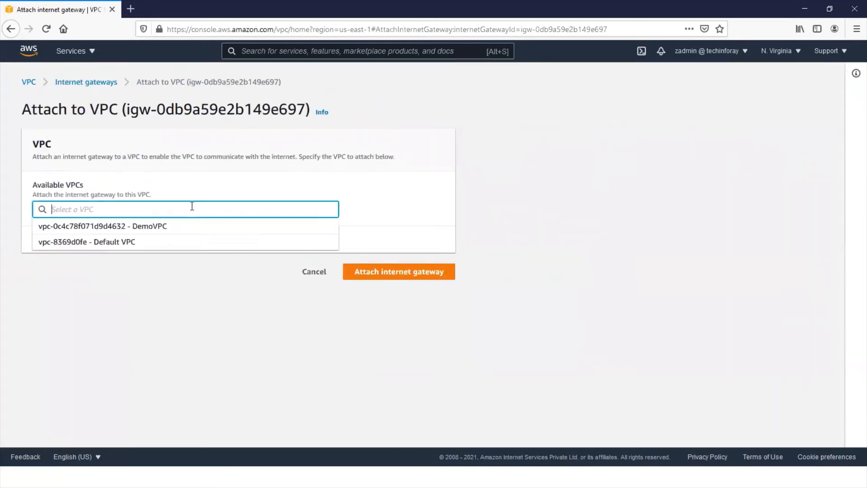
pyautogui.click(181, 227)
pyautogui.click(409, 271)
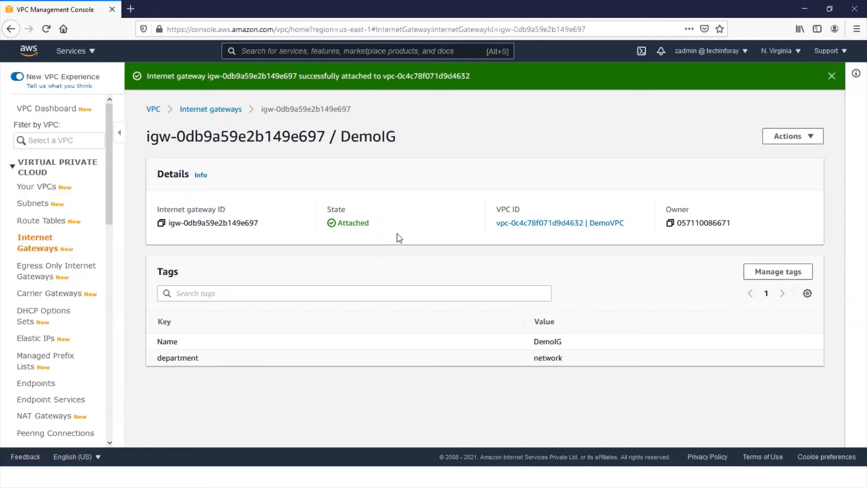
# - Start creating a route table named Public Route table and select DemoVPC as its VPC
pyautogui.click(35, 222)
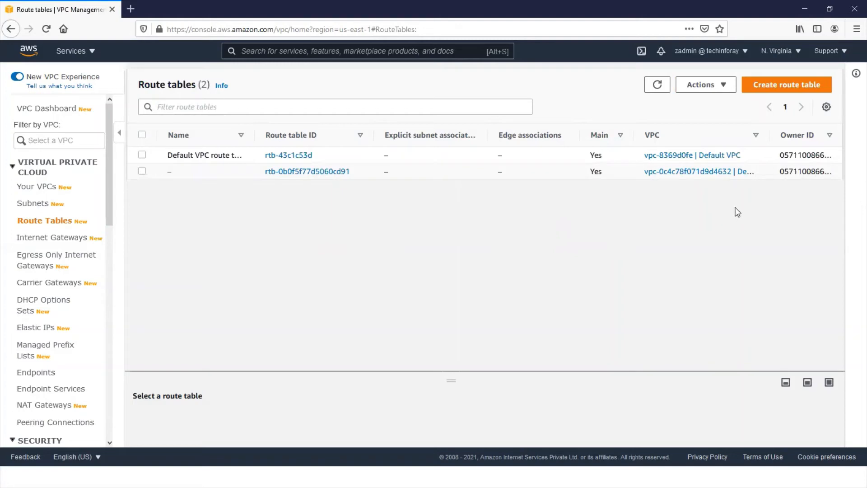
pyautogui.click(780, 86)
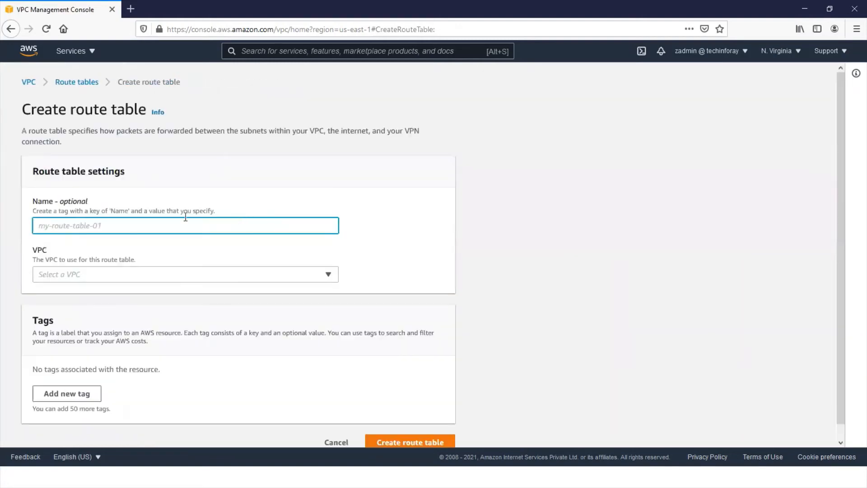
pyautogui.write('Pu')
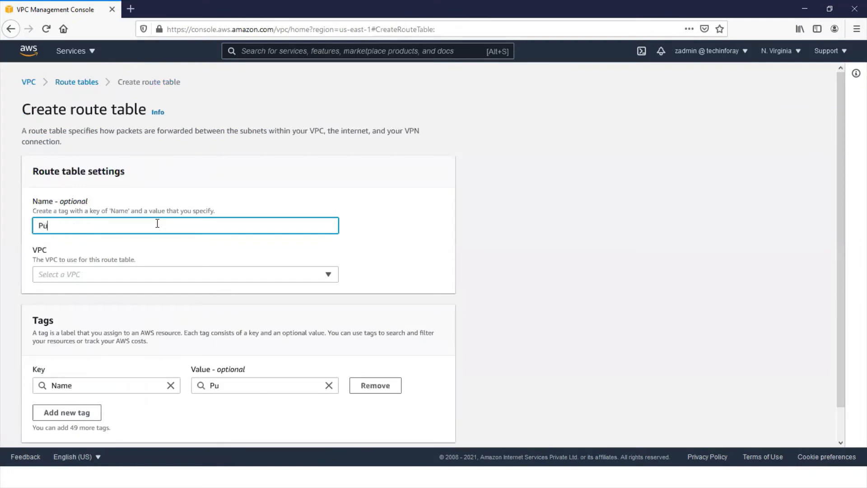
pyautogui.write('blic Router')
pyautogui.press('BackSpace')
pyautogui.write('table')
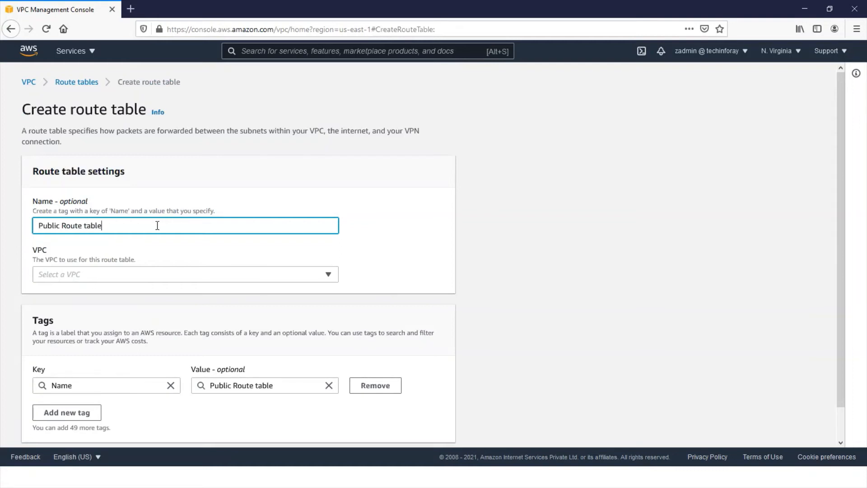
pyautogui.click(145, 277)
pyautogui.click(151, 310)
# - Add a tag with the key department and the value network, and create the Public Route table
pyautogui.scroll(-1, 135, 329)
pyautogui.click(79, 379)
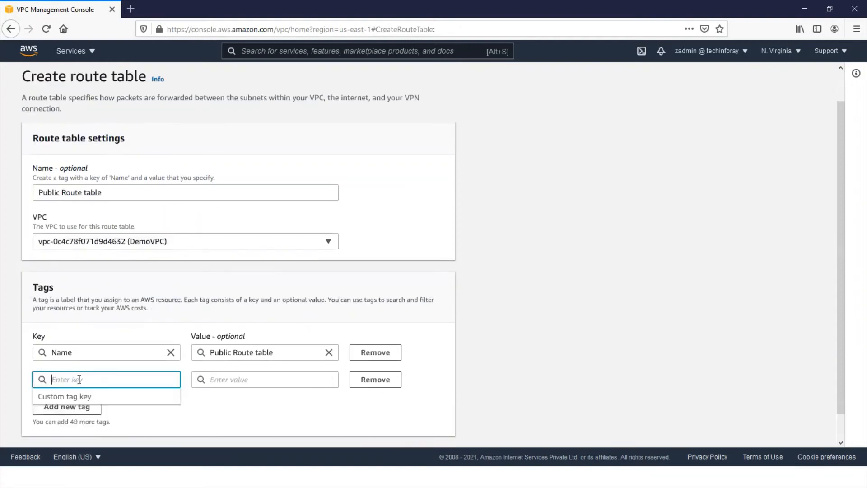
pyautogui.write('department')
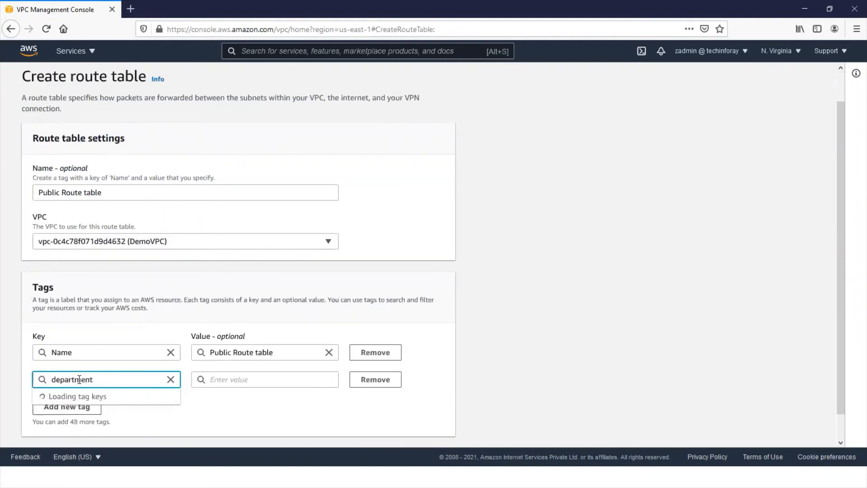
pyautogui.click(68, 396)
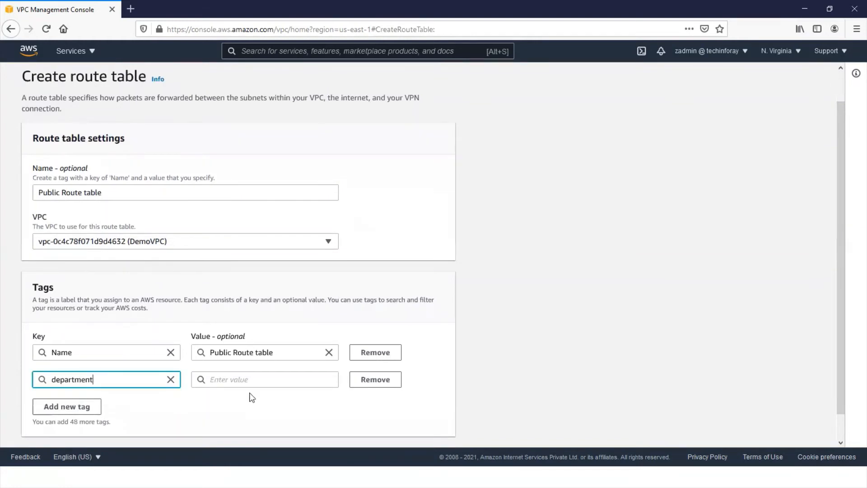
pyautogui.click(279, 380)
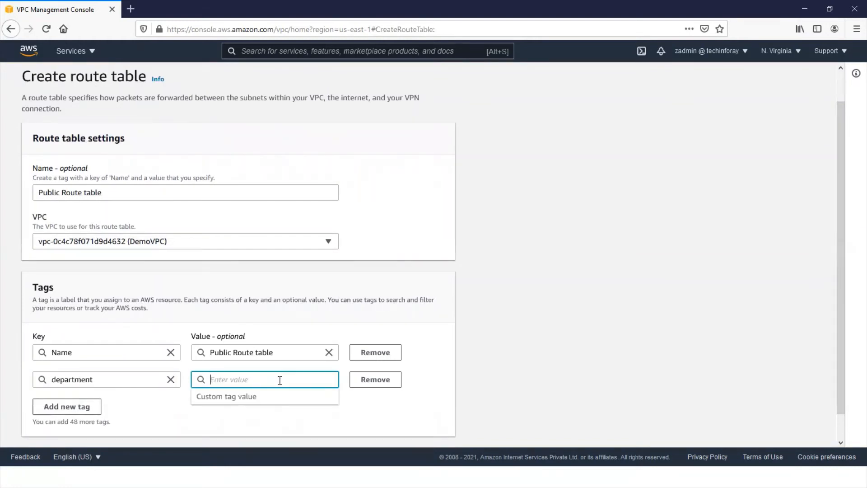
pyautogui.write('network')
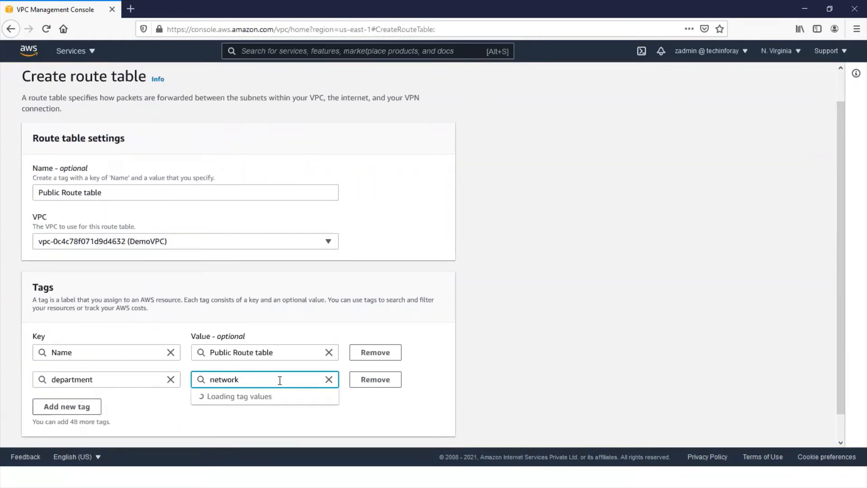
pyautogui.click(224, 397)
pyautogui.scroll(-1, 407, 406)
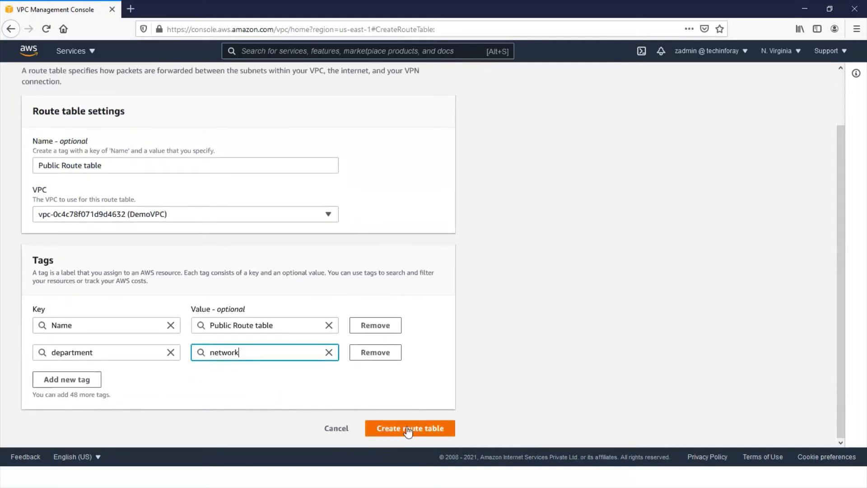
pyautogui.click(409, 428)
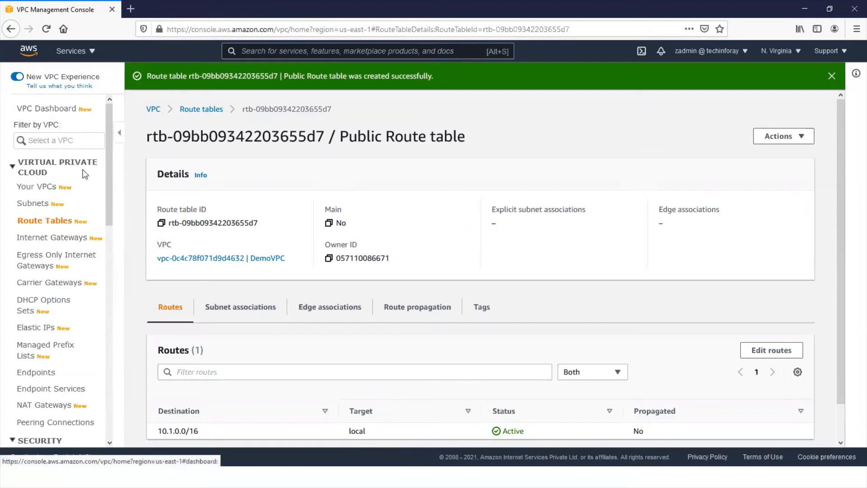
# - Start creating another route table named Private route table and select DemoVPC as its VPC
pyautogui.click(48, 221)
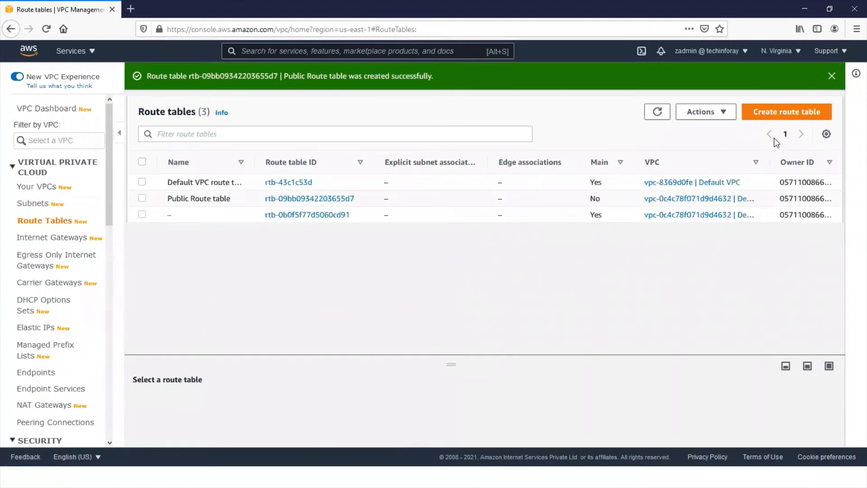
pyautogui.click(776, 112)
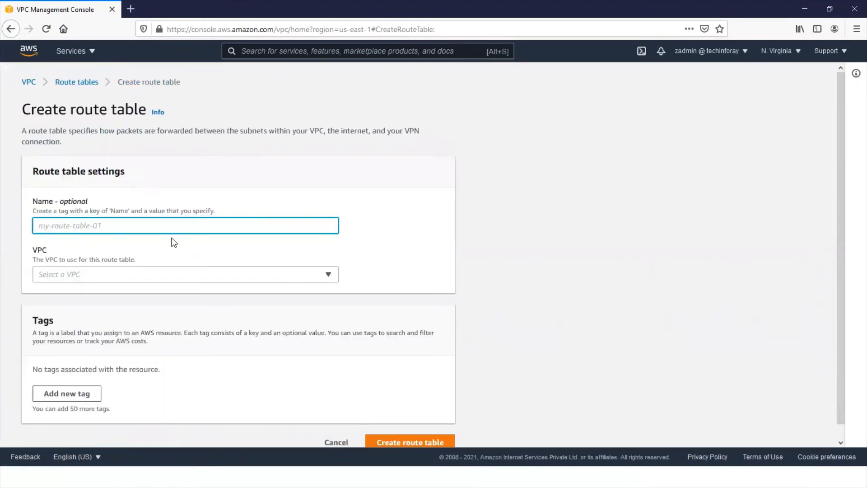
pyautogui.write('P')
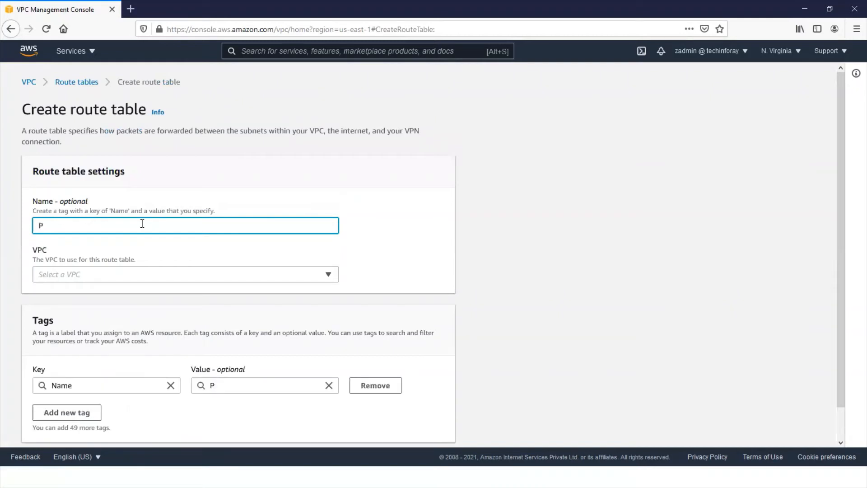
pyautogui.write('rivate route table')
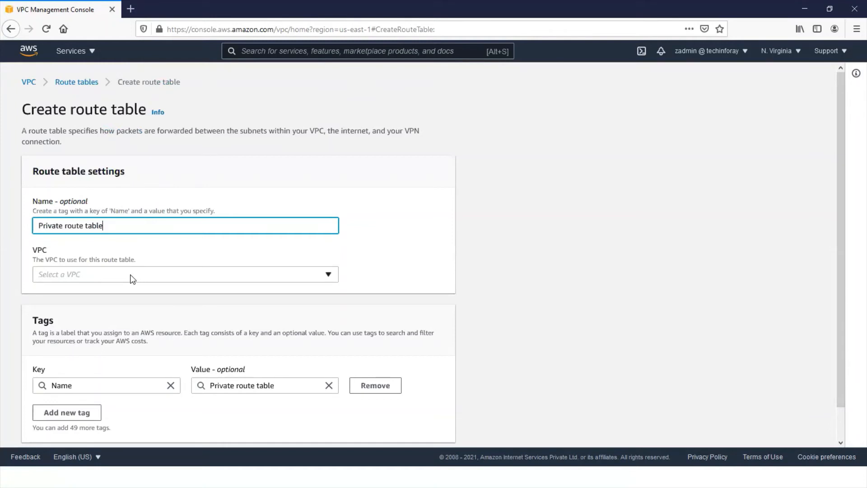
pyautogui.click(154, 275)
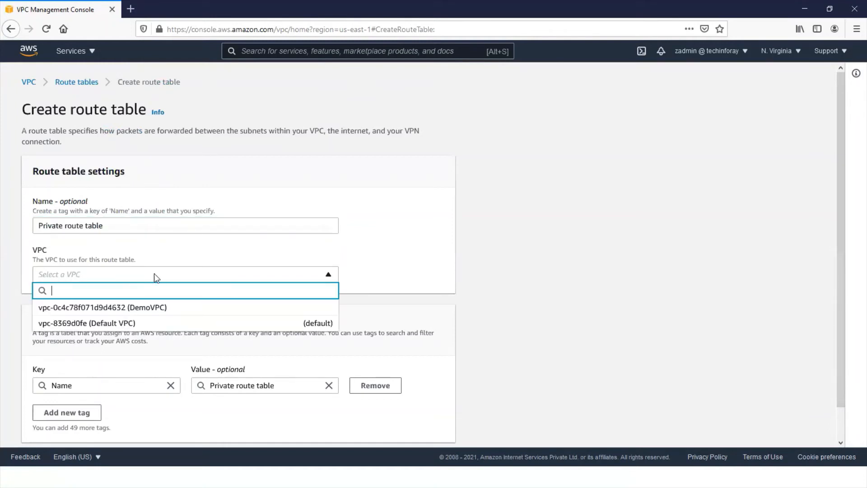
pyautogui.click(117, 307)
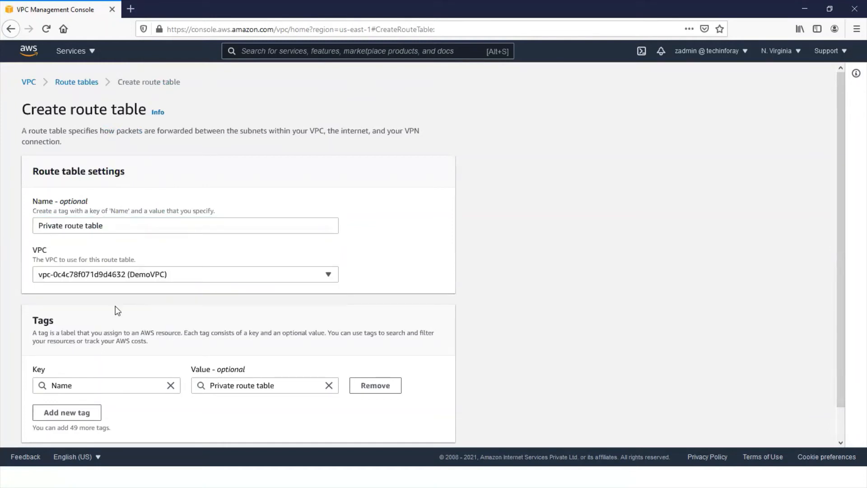
# - Add a department tag with the value network, and create the Private route table
pyautogui.scroll(-1, 115, 305)
pyautogui.click(63, 380)
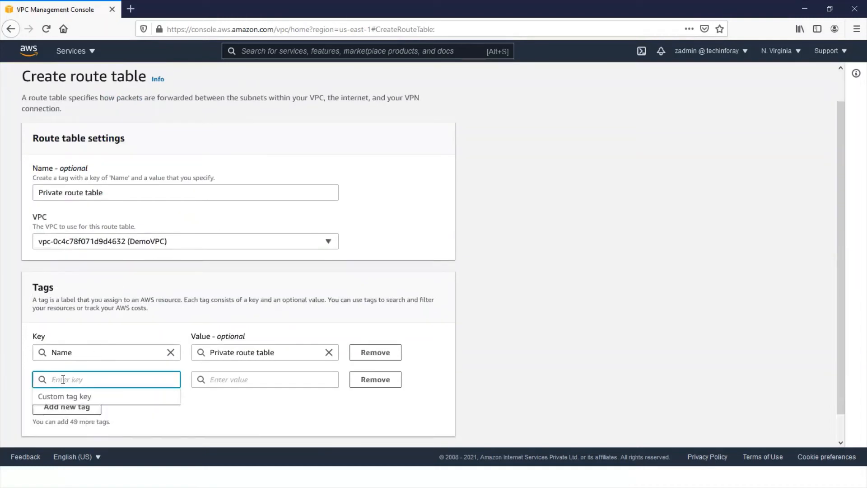
pyautogui.write('depart')
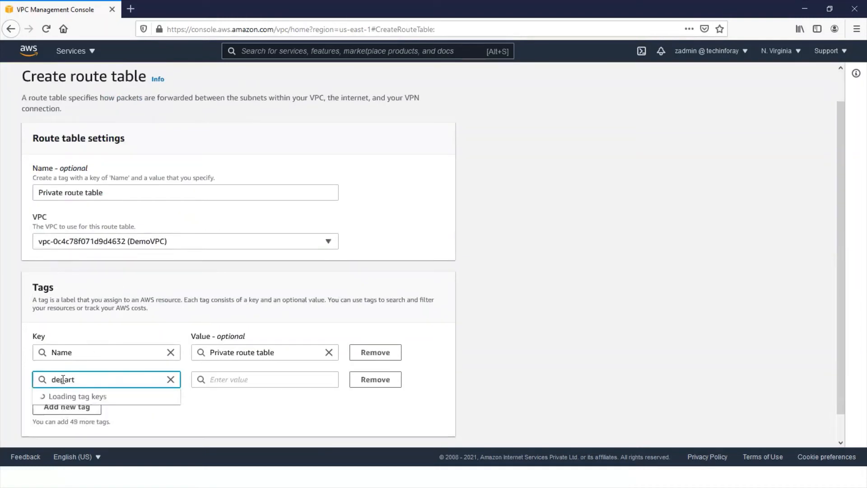
pyautogui.write('ment')
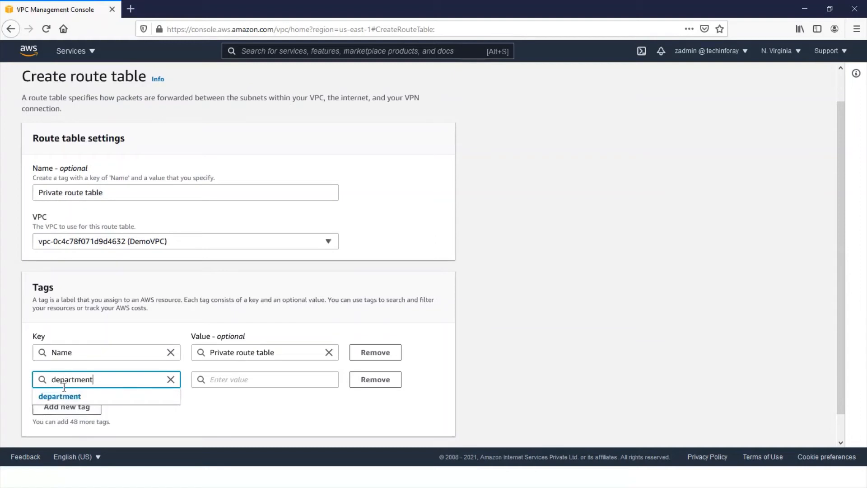
pyautogui.click(63, 398)
pyautogui.click(254, 379)
pyautogui.write('netw')
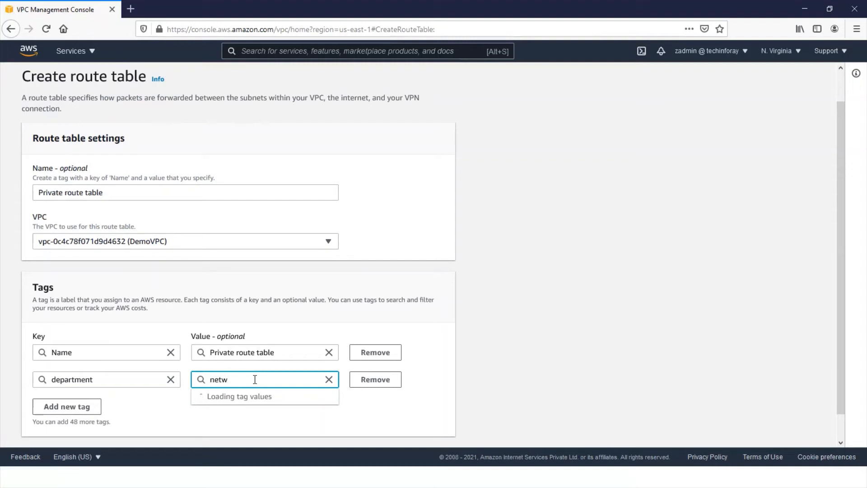
pyautogui.write('o')
pyautogui.click(222, 398)
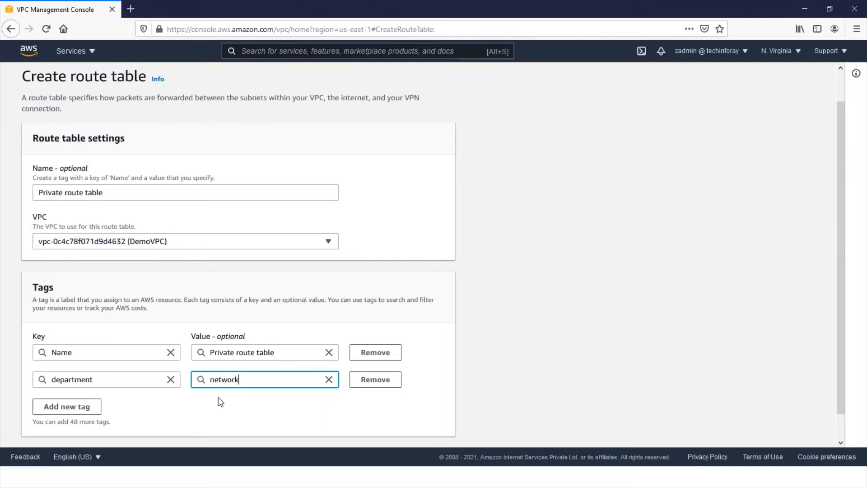
pyautogui.scroll(-1, 368, 401)
pyautogui.click(391, 429)
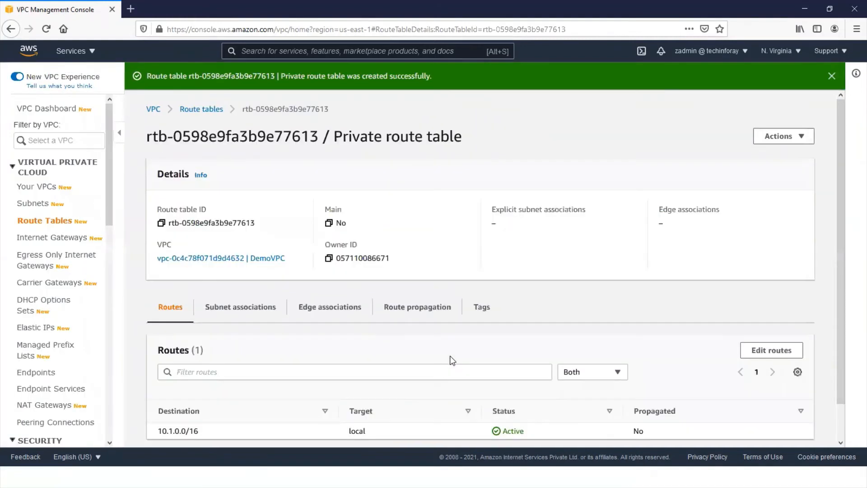
# - Associate the Public Subnet (10.1.1.0/24) with the Public Route table and save the associations
pyautogui.click(194, 109)
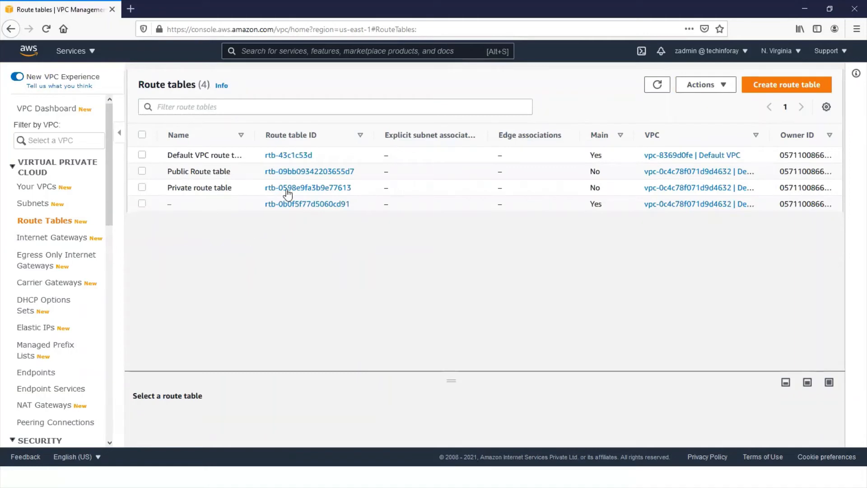
pyautogui.click(293, 171)
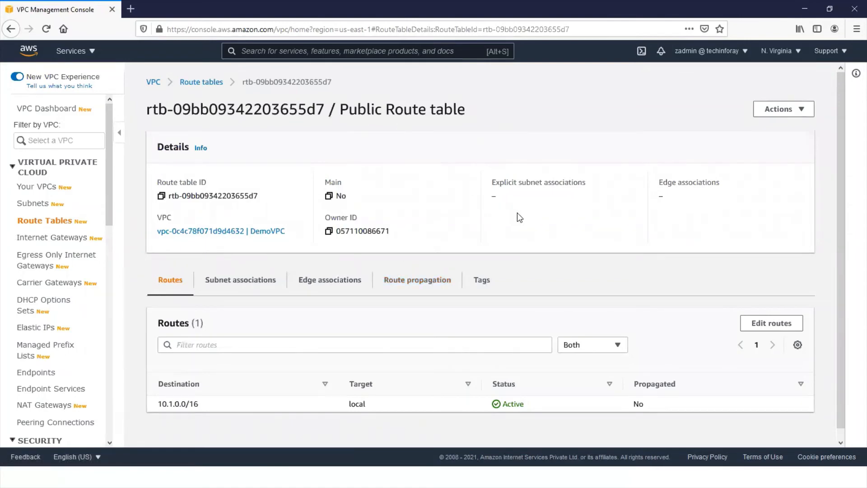
pyautogui.click(245, 285)
pyautogui.scroll(-1, 246, 285)
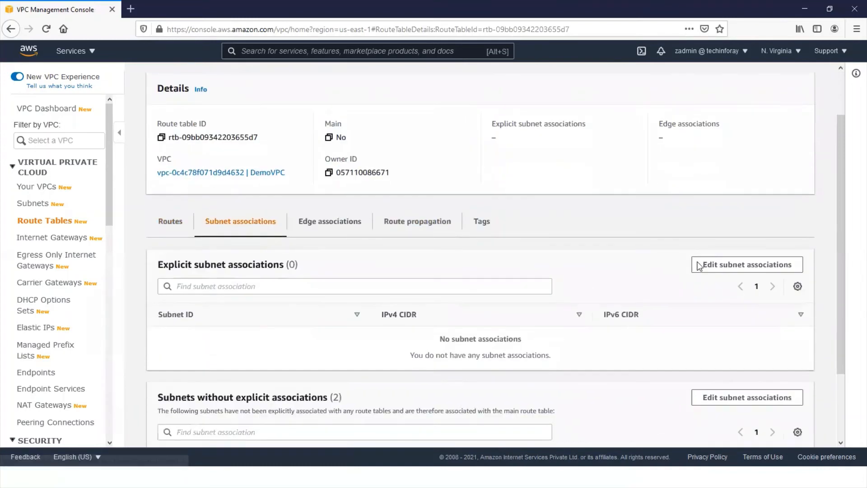
pyautogui.click(718, 265)
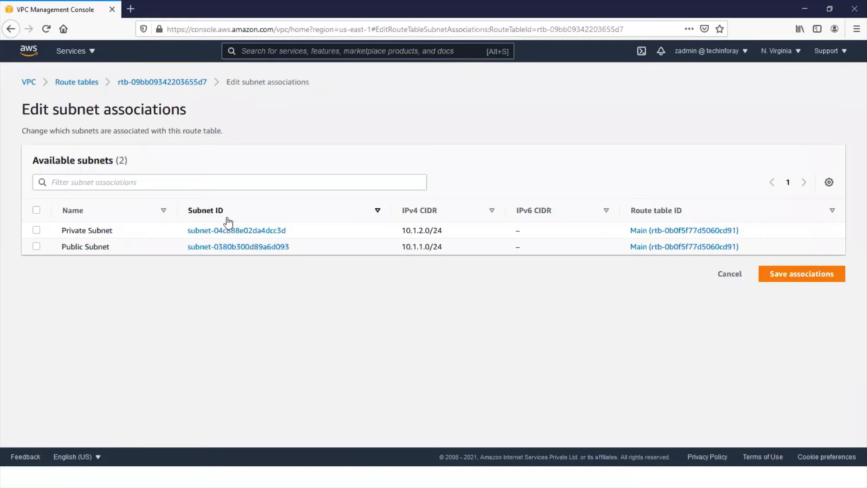
pyautogui.click(37, 247)
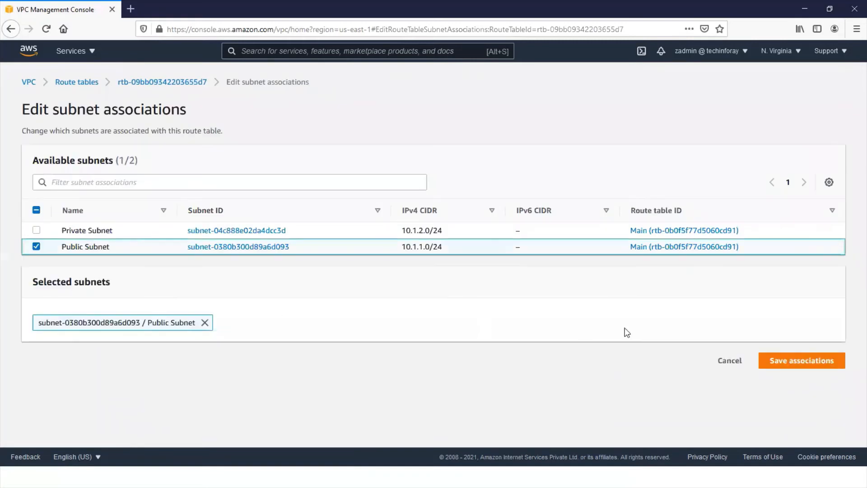
pyautogui.click(785, 361)
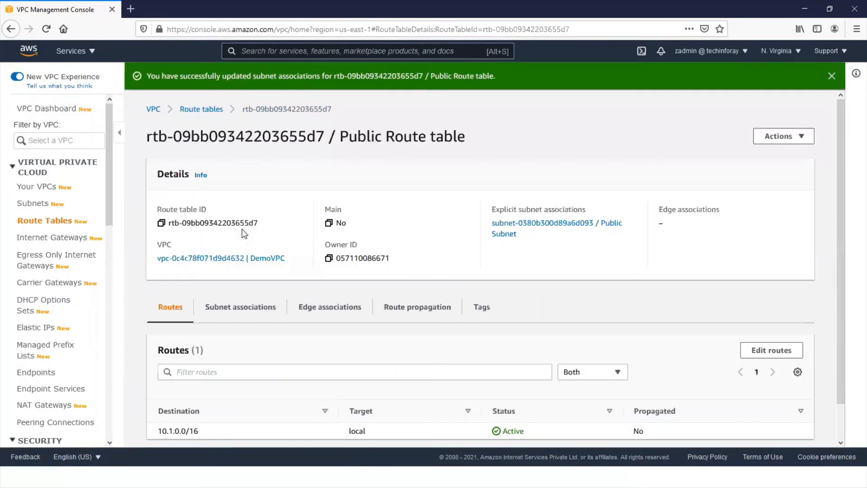
# - Add a route to the Public Route table with destination 0.0.0.0/0 and the DemoIG internet gateway as target, and save the changes
pyautogui.scroll(-1, 307, 165)
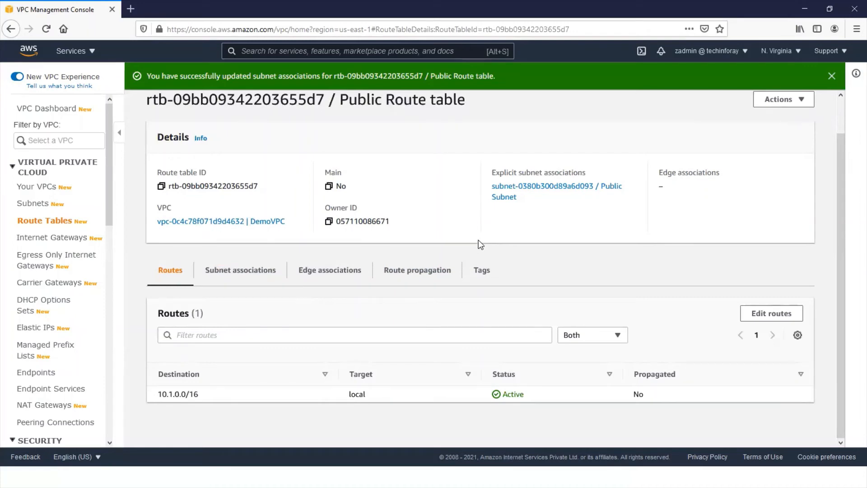
pyautogui.click(772, 316)
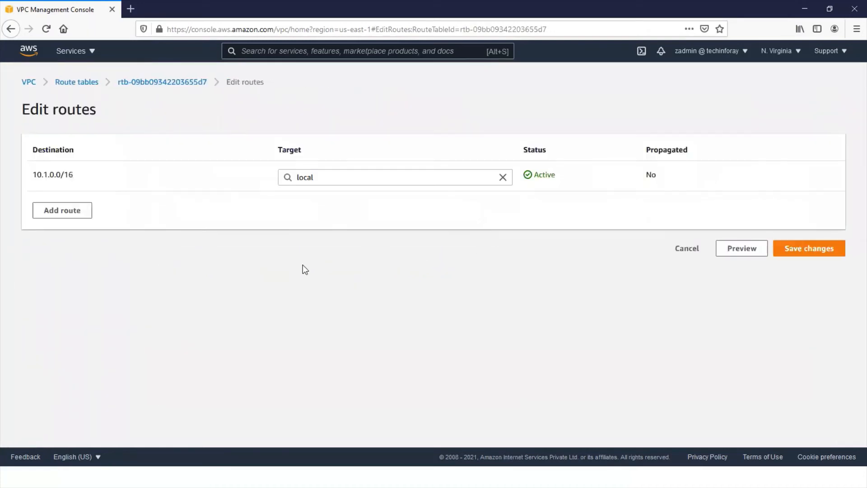
pyautogui.click(58, 212)
pyautogui.click(59, 209)
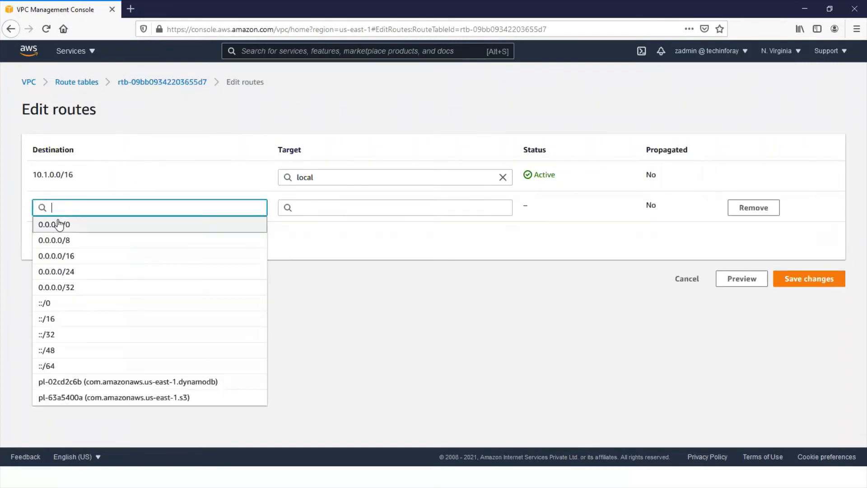
pyautogui.click(56, 224)
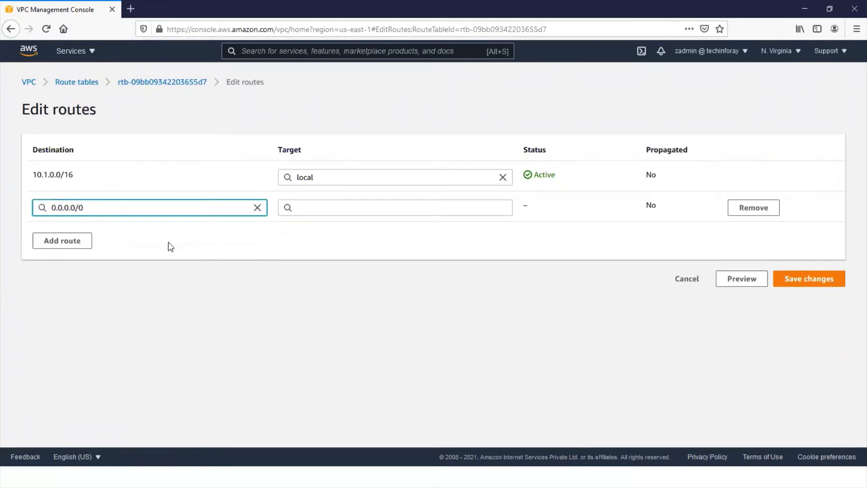
pyautogui.click(372, 208)
pyautogui.click(343, 286)
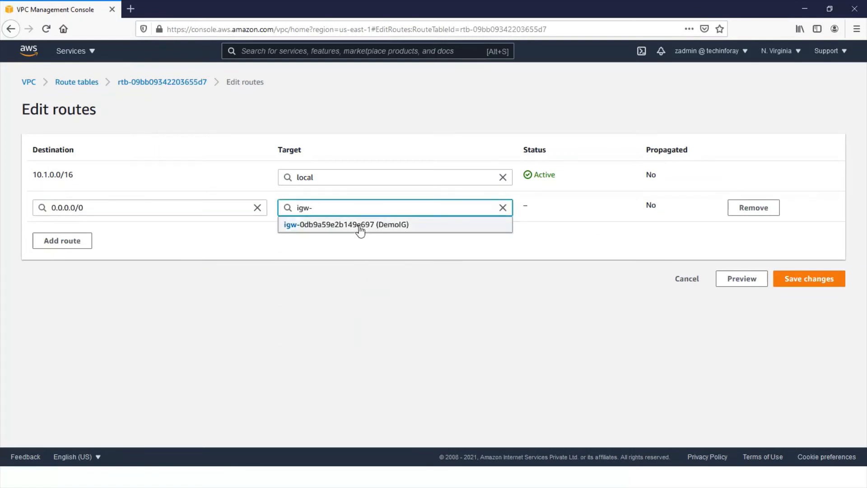
pyautogui.click(384, 226)
pyautogui.click(809, 279)
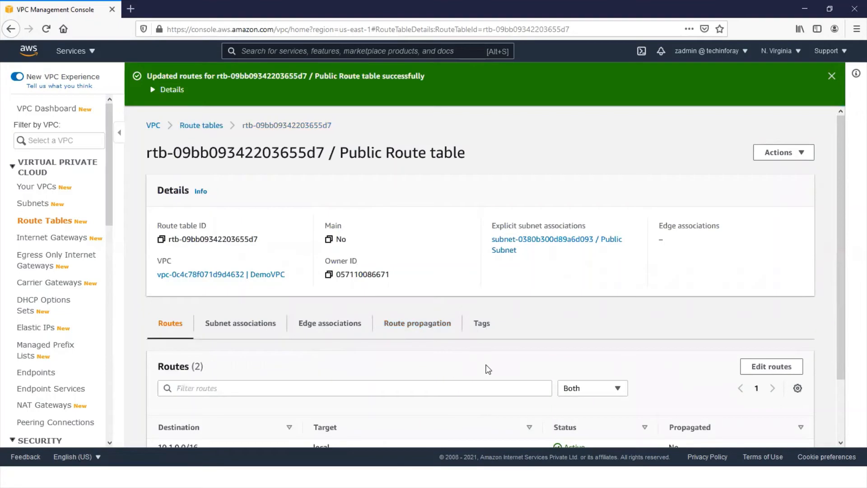
pyautogui.scroll(-2, 487, 368)
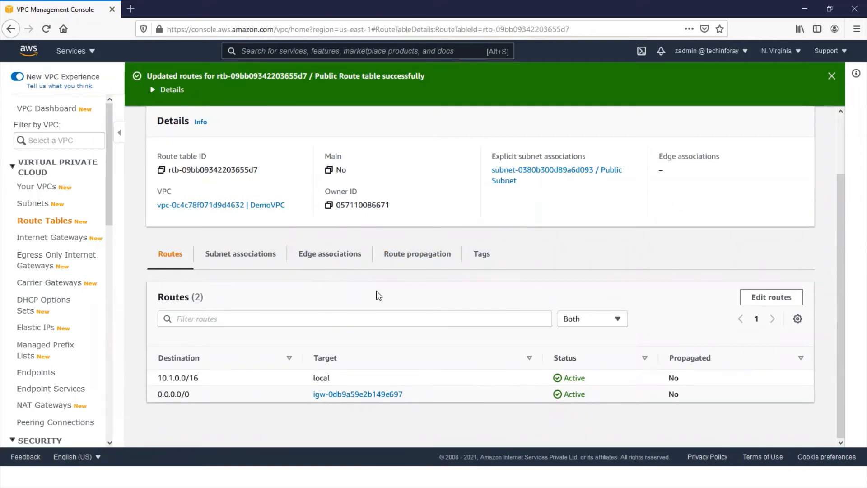
pyautogui.scroll(2, 378, 296)
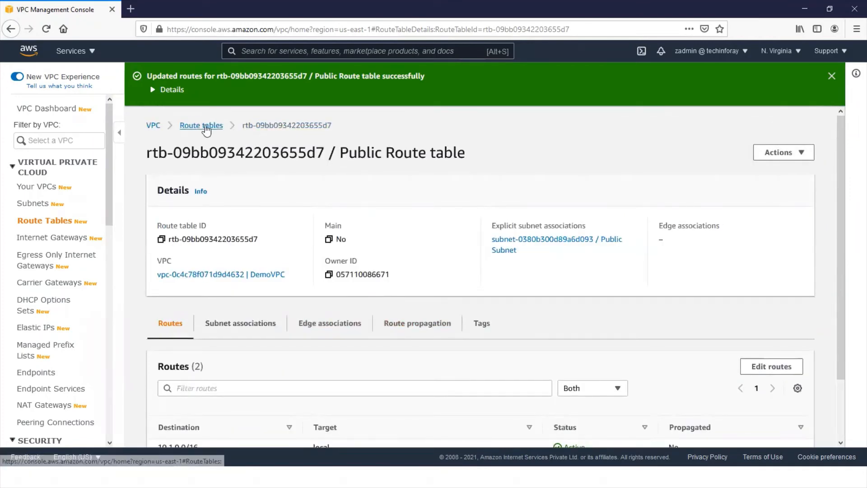
# - Associate the Private Subnet (10.1.2.0/24) with the Private route table and save the associations
pyautogui.click(201, 126)
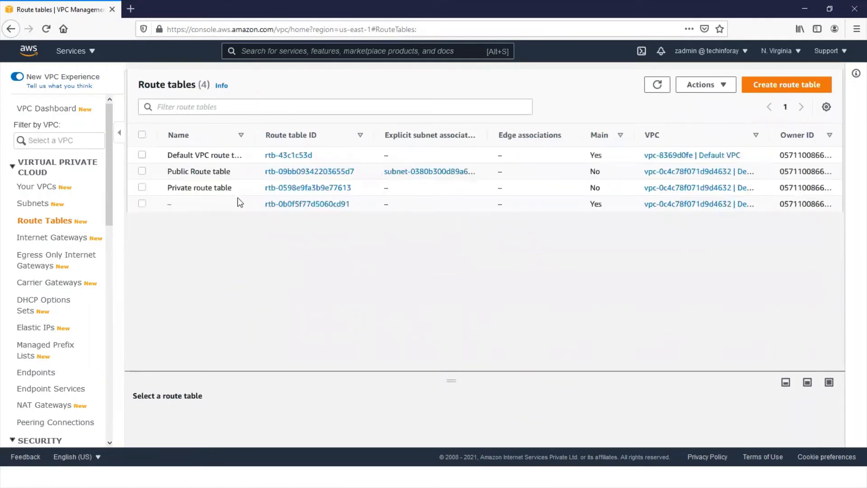
pyautogui.click(311, 188)
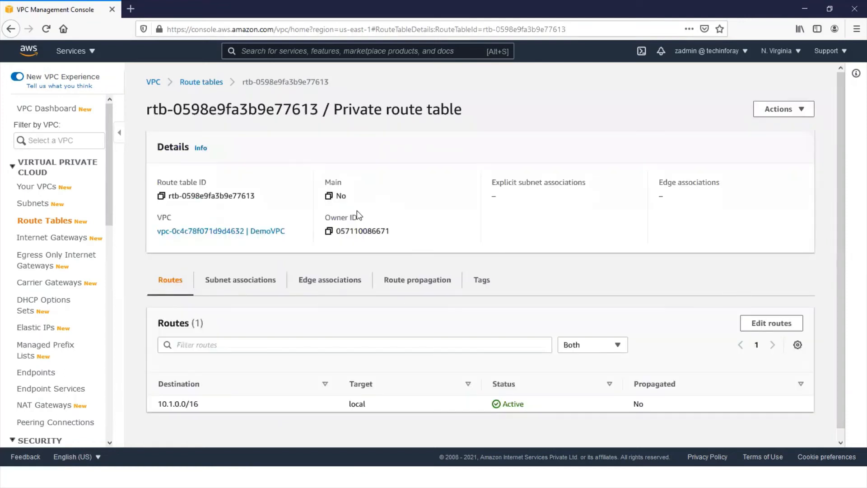
pyautogui.click(237, 286)
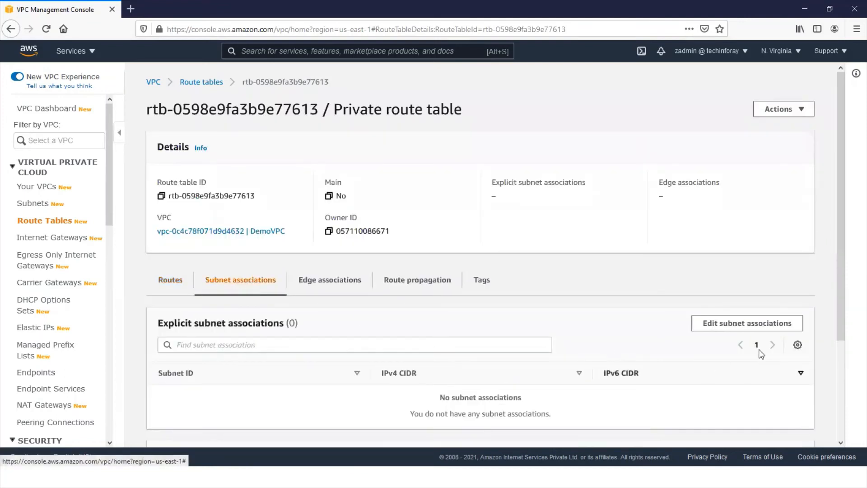
pyautogui.click(731, 323)
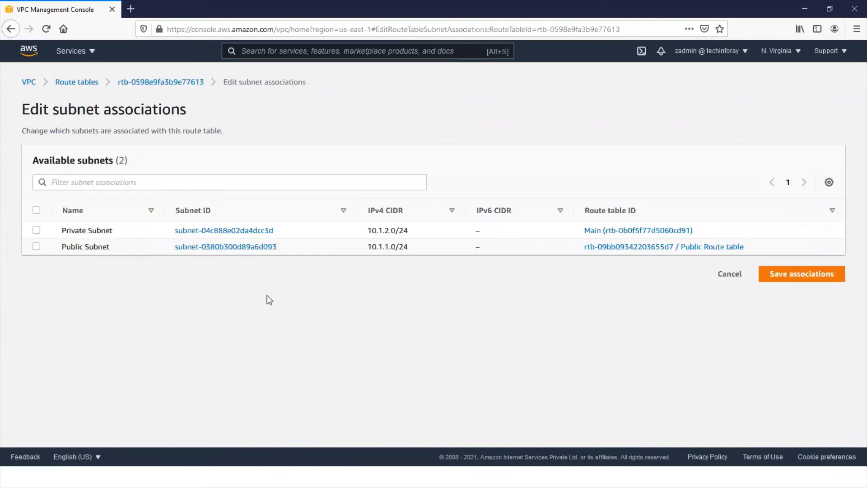
pyautogui.click(36, 229)
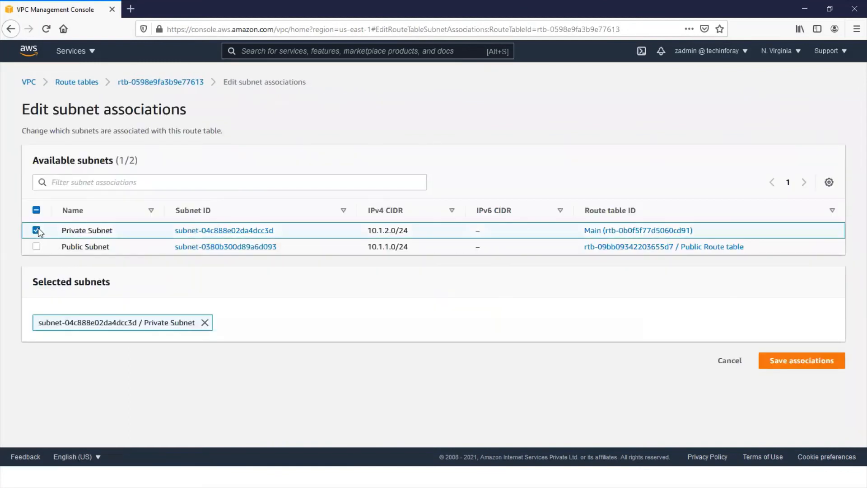
pyautogui.click(817, 364)
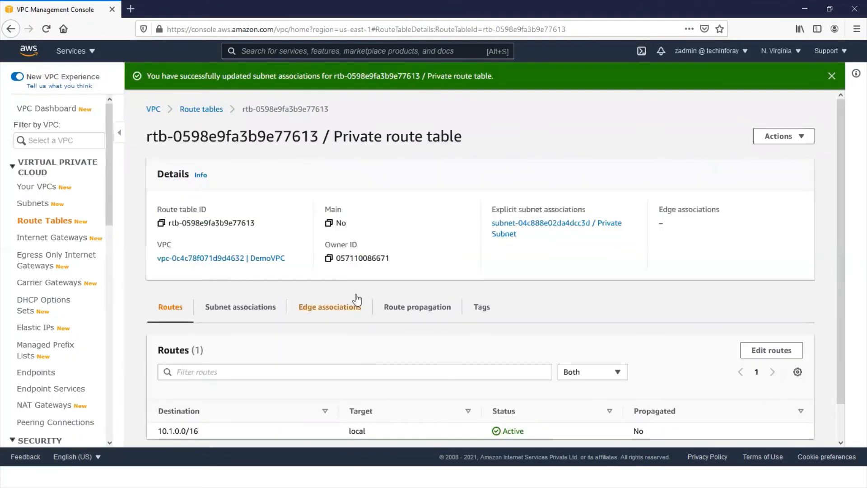
pyautogui.scroll(-1, 348, 299)
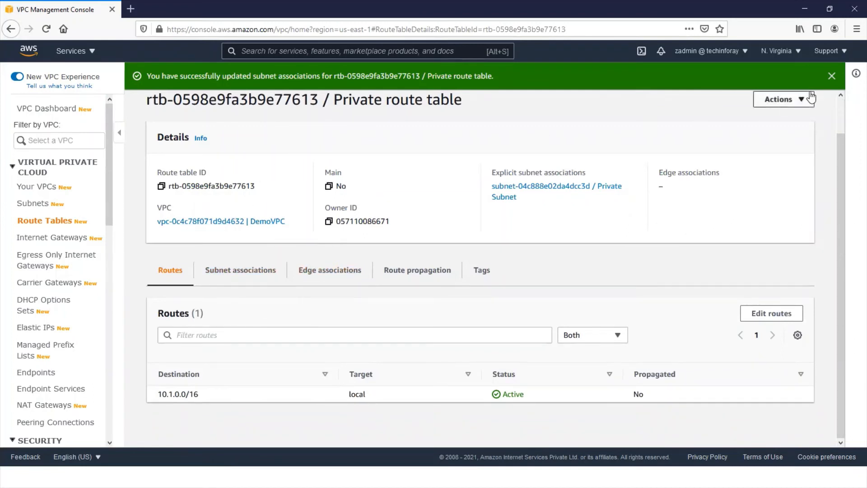
pyautogui.click(830, 76)
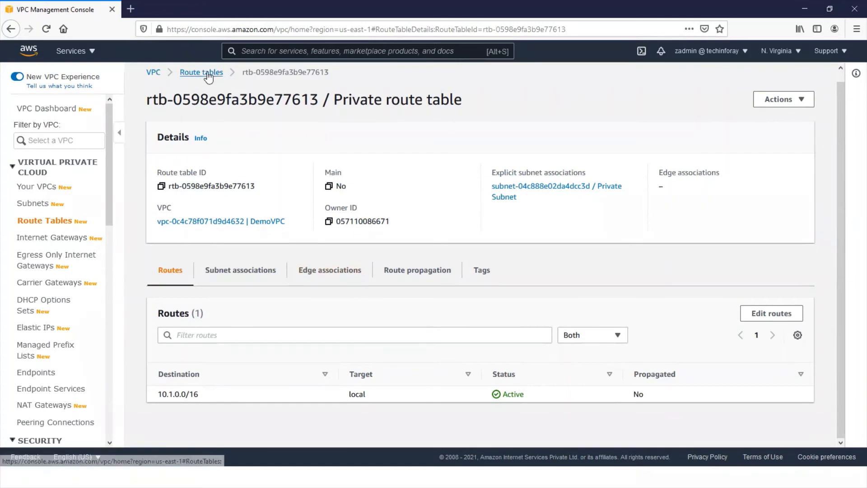
# - Review the lists of route tables, subnets and VPCs
pyautogui.click(208, 75)
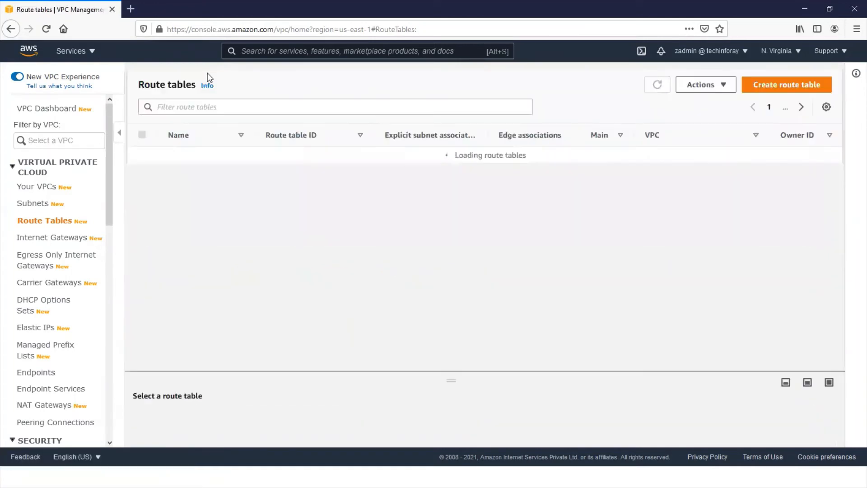
pyautogui.click(36, 209)
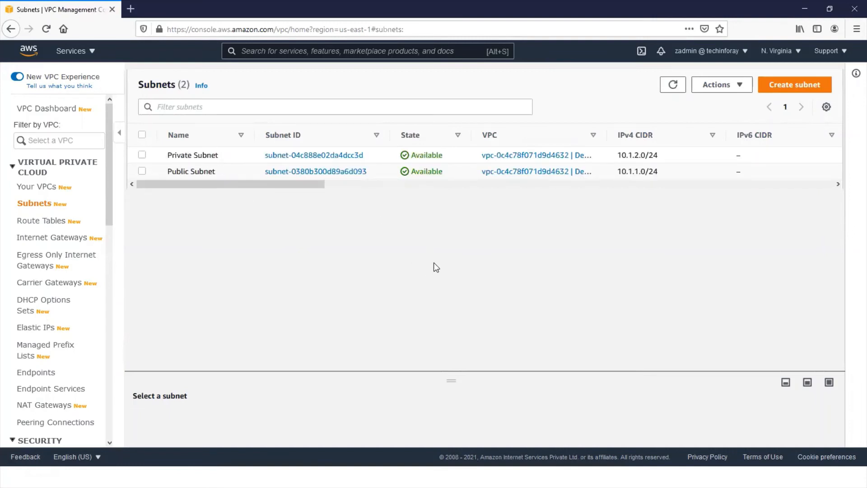
pyautogui.click(44, 187)
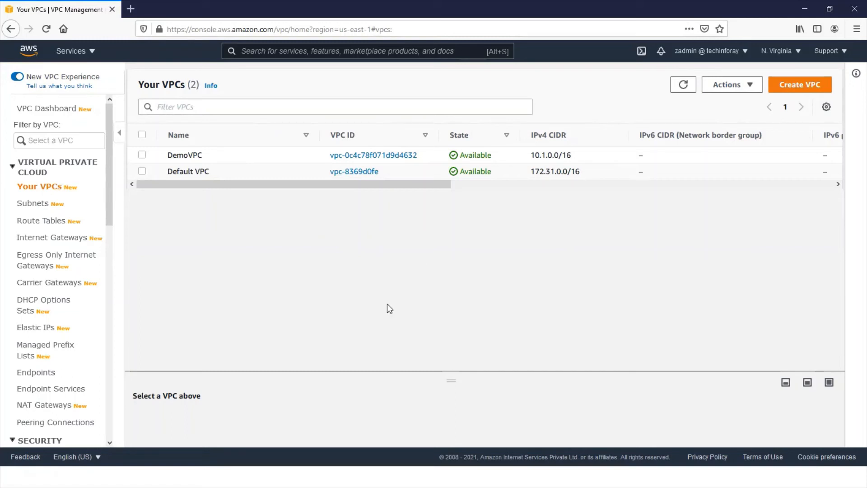
# - Start creating a new VPC security group and name it Public Security Group
pyautogui.scroll(-5, 56, 289)
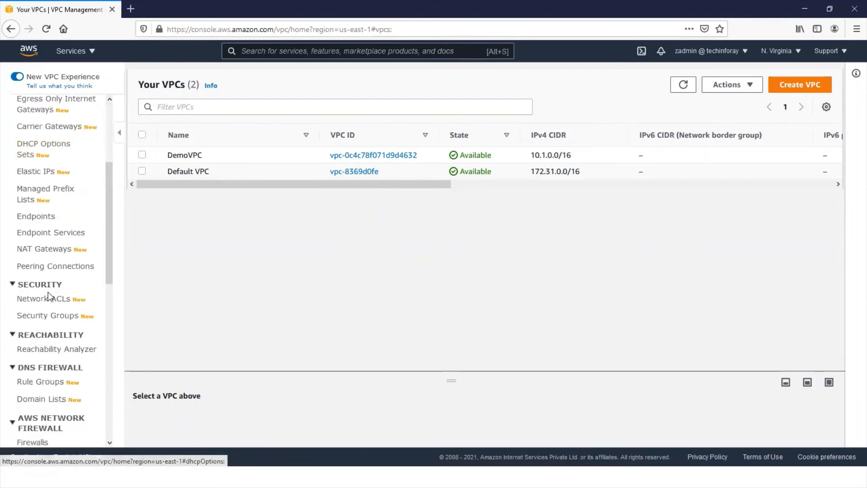
pyautogui.click(54, 314)
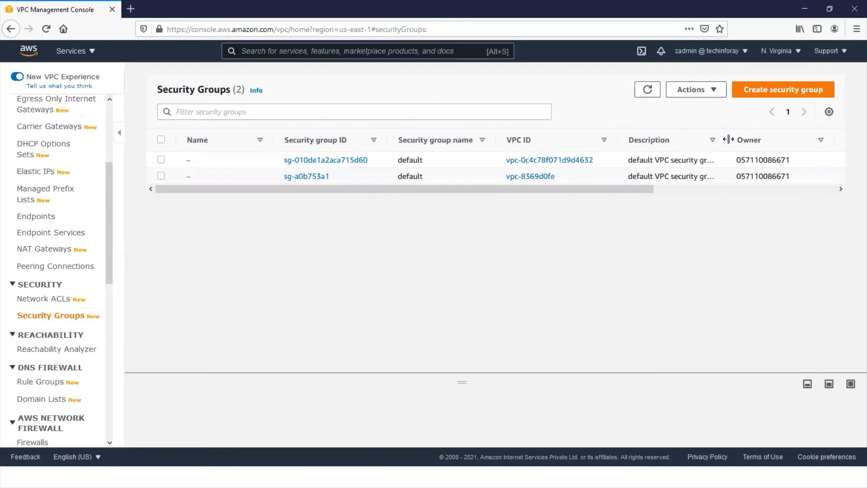
pyautogui.click(769, 96)
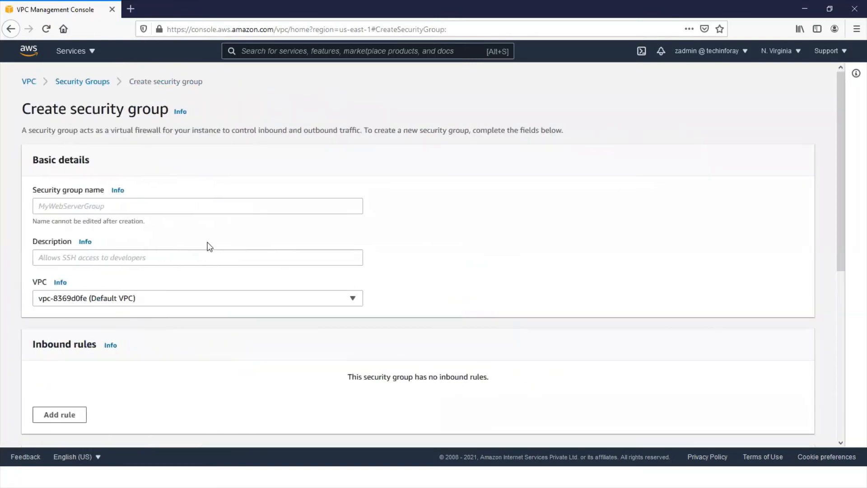
pyautogui.click(192, 205)
pyautogui.write('Publi')
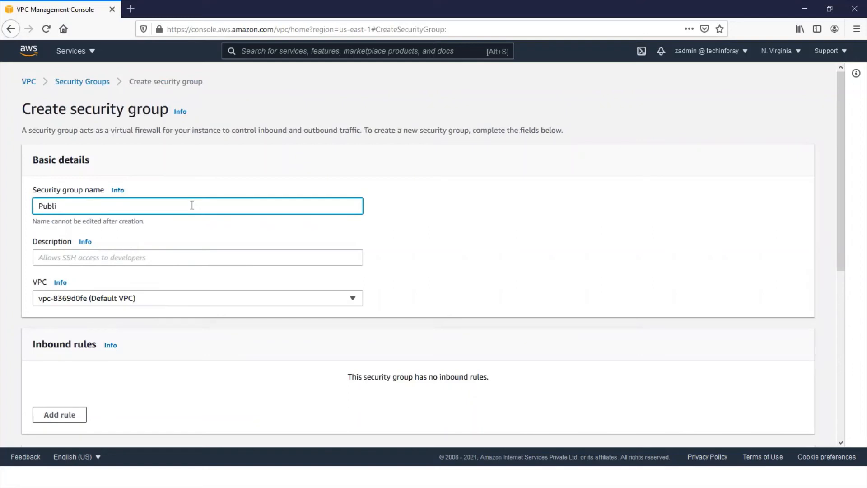
pyautogui.write('c Security Group')
# - Enter the description "To allow access to public subnet" for the security group and select DemoVPC as its VPC
pyautogui.click(83, 258)
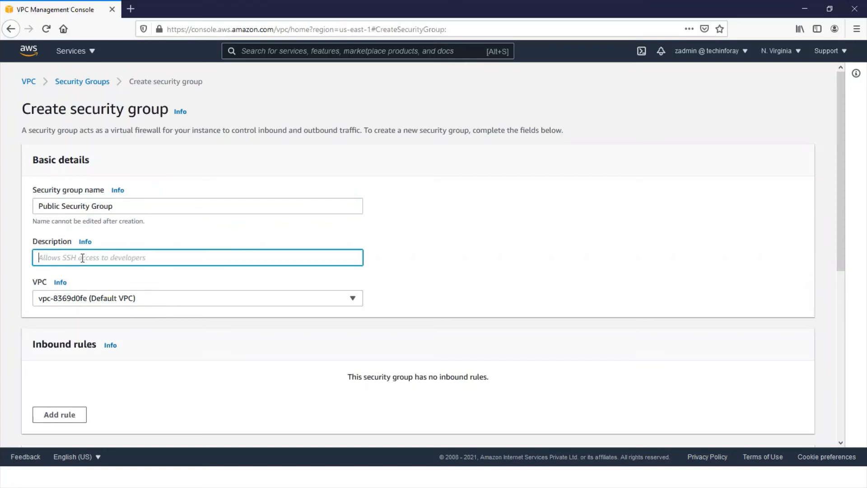
pyautogui.write('To allow access to public subnet')
pyautogui.click(175, 298)
pyautogui.click(170, 335)
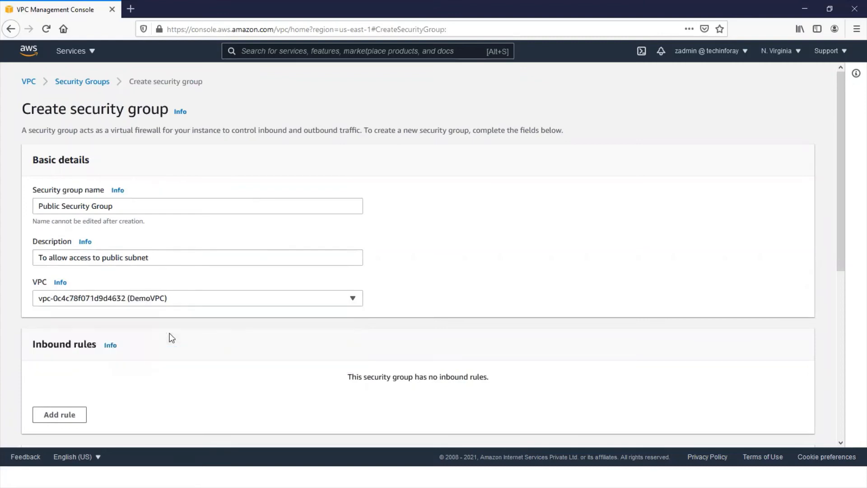
# - Add an inbound rule of type SSH with source 0.0.0.0/0 to the security group
pyautogui.scroll(-3, 169, 333)
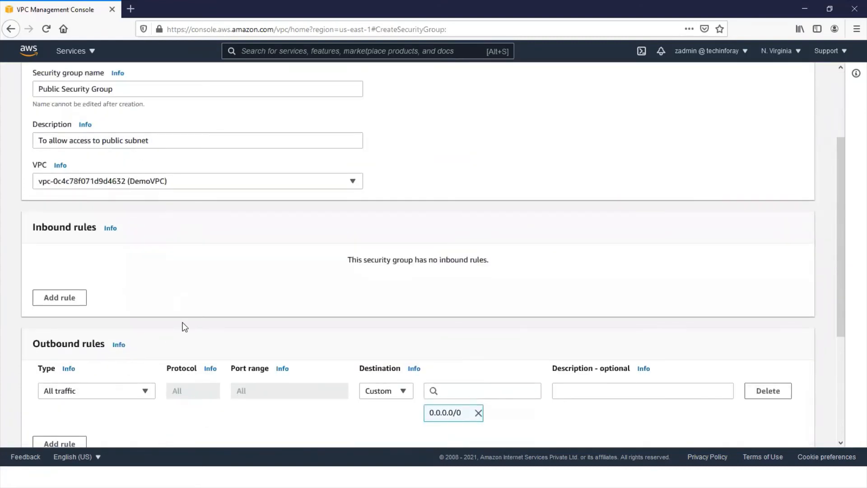
pyautogui.scroll(-2, 271, 406)
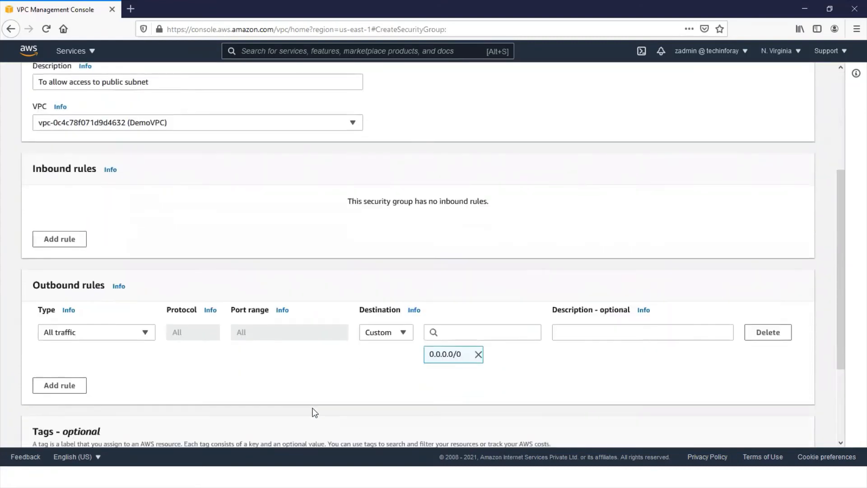
pyautogui.scroll(2, 253, 351)
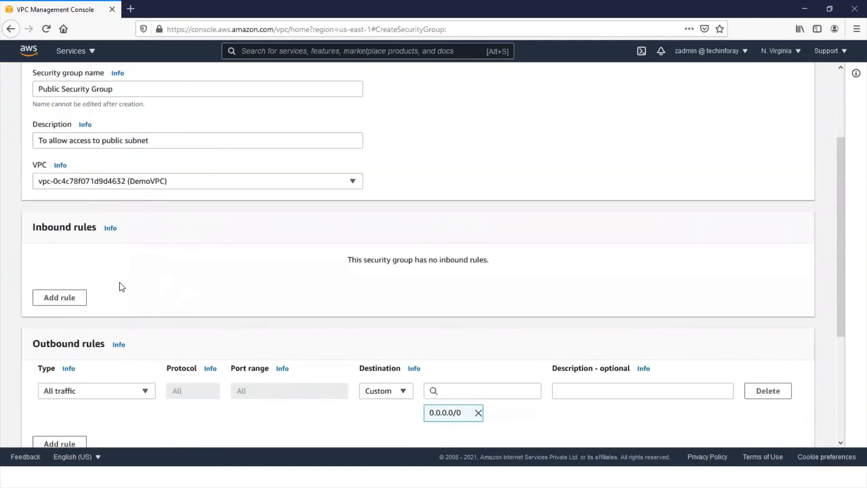
pyautogui.click(71, 299)
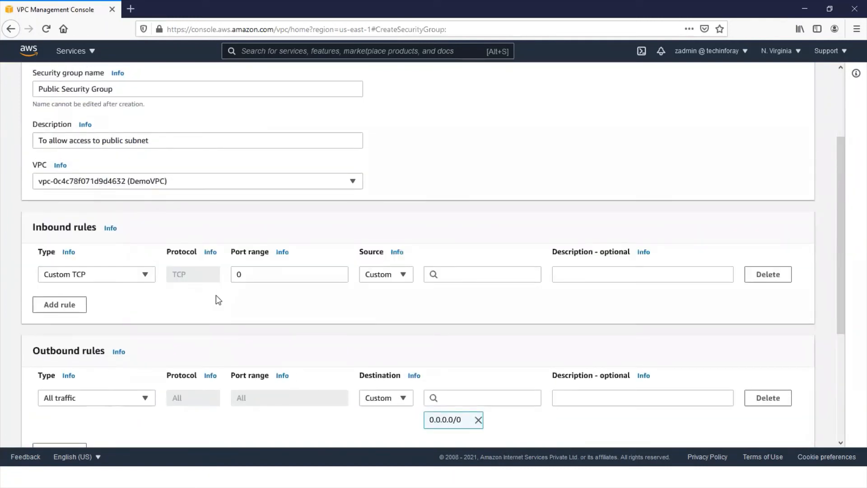
pyautogui.click(145, 277)
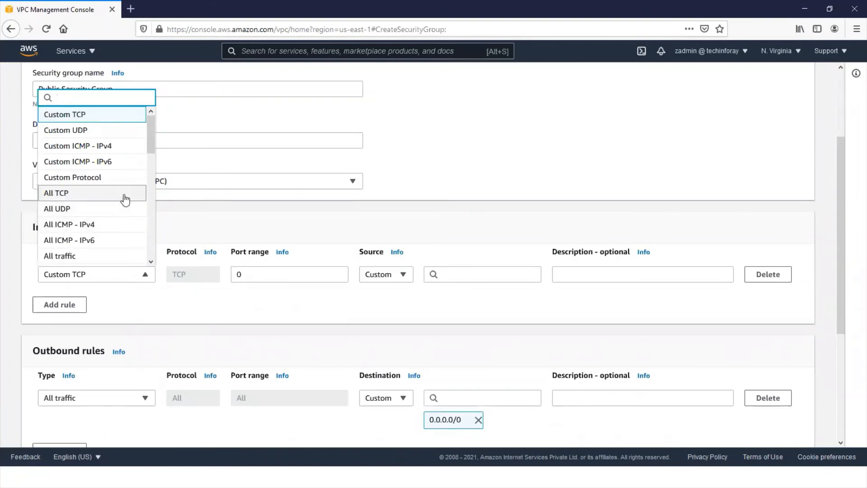
pyautogui.scroll(3, 120, 193)
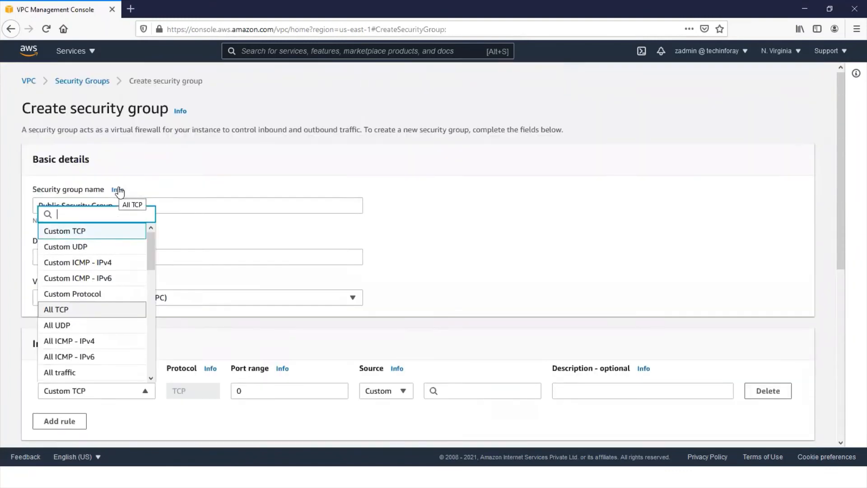
pyautogui.scroll(-4, 102, 275)
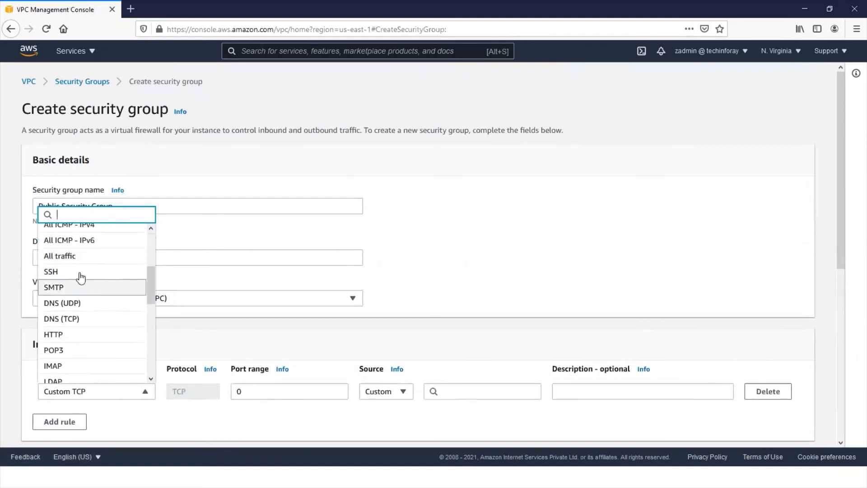
pyautogui.click(55, 271)
pyautogui.click(473, 390)
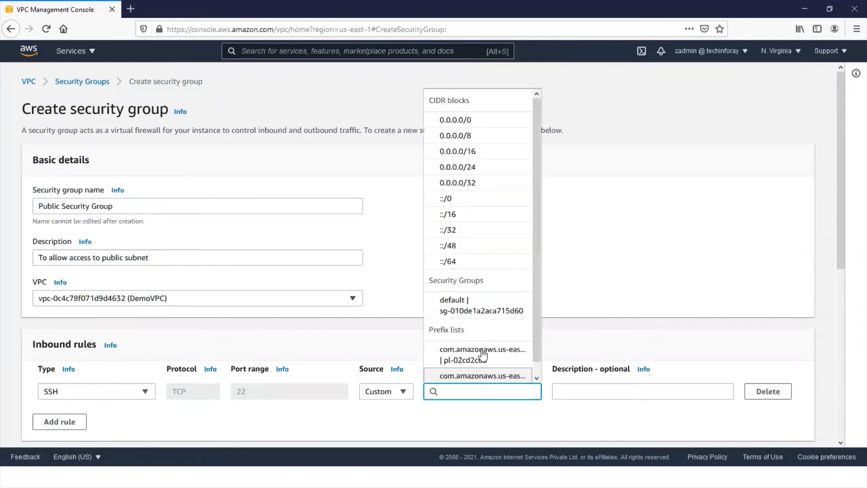
pyautogui.click(455, 119)
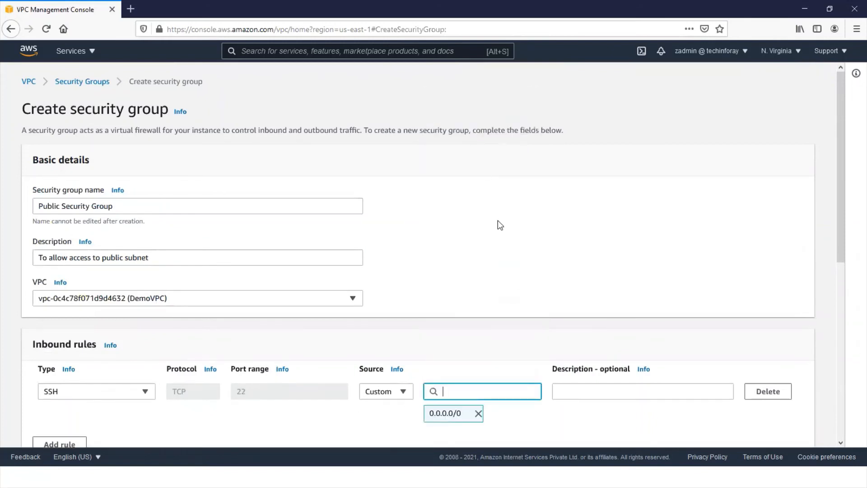
pyautogui.click(623, 423)
# - Add a second inbound rule of type RDP with source 0.0.0.0/0 to the security group
pyautogui.scroll(-3, 623, 423)
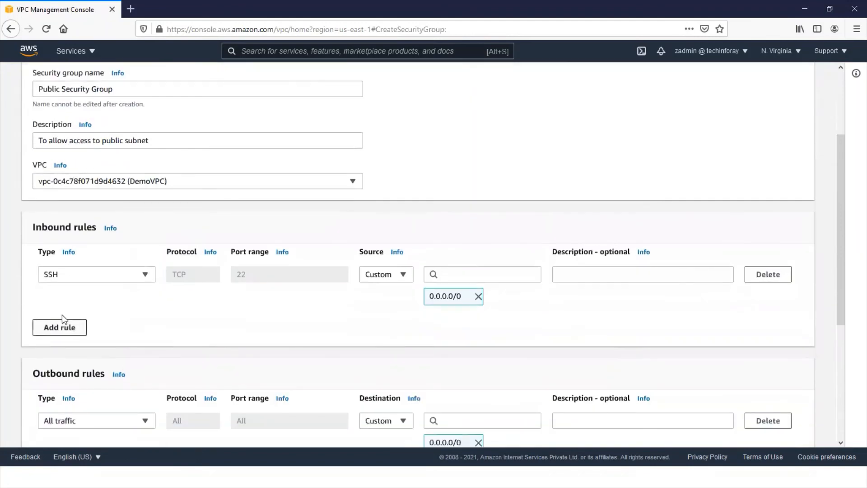
pyautogui.click(59, 328)
pyautogui.click(144, 322)
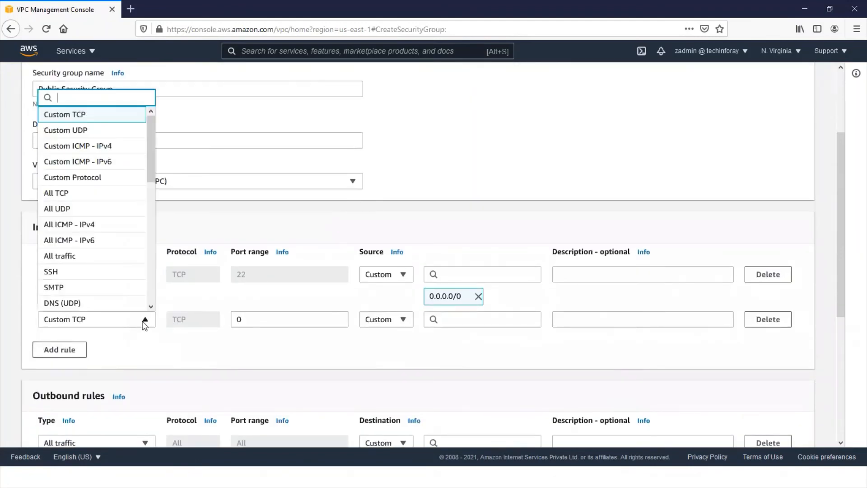
pyautogui.scroll(-3, 110, 277)
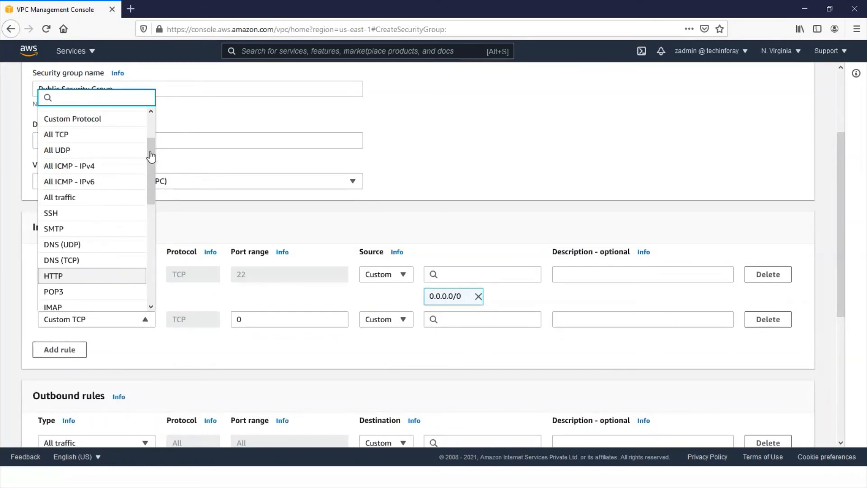
pyautogui.write('rd')
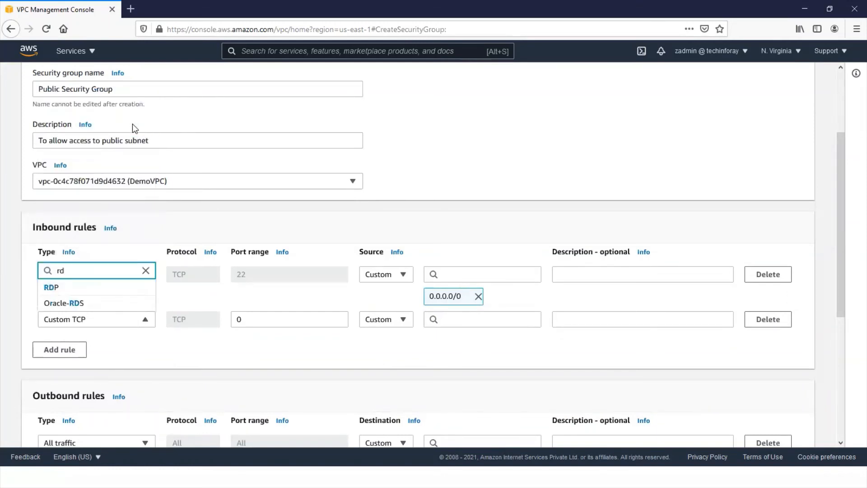
pyautogui.click(52, 289)
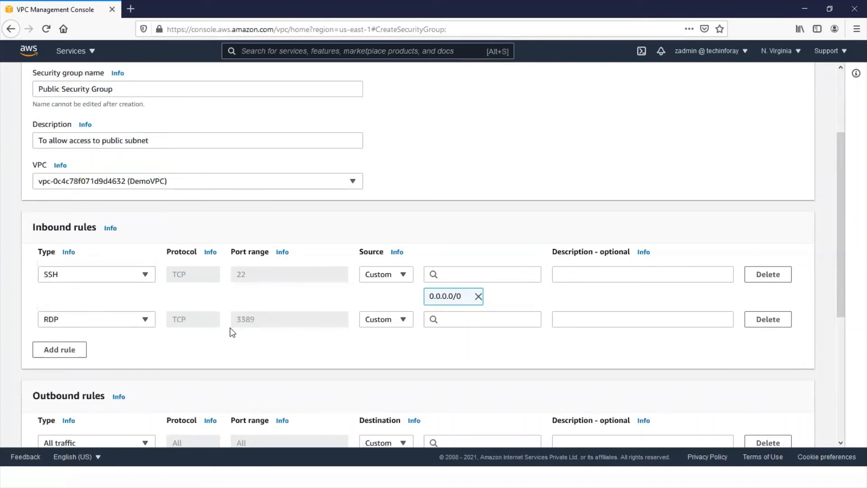
pyautogui.click(456, 319)
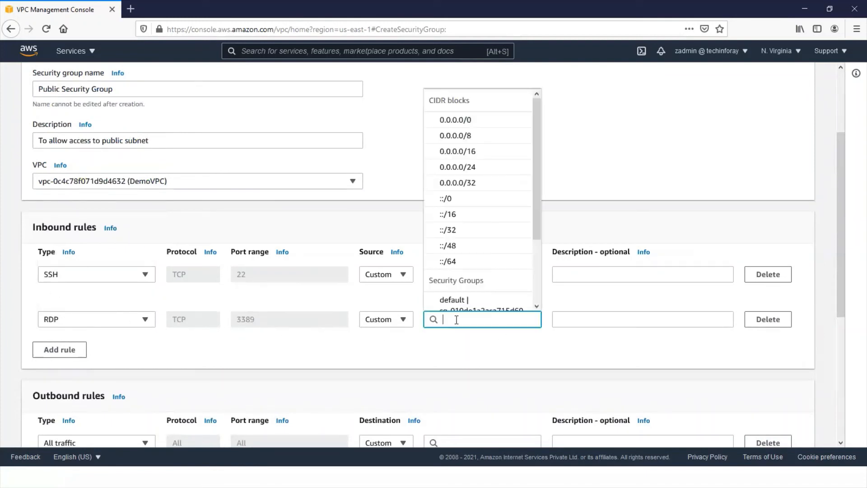
pyautogui.click(468, 121)
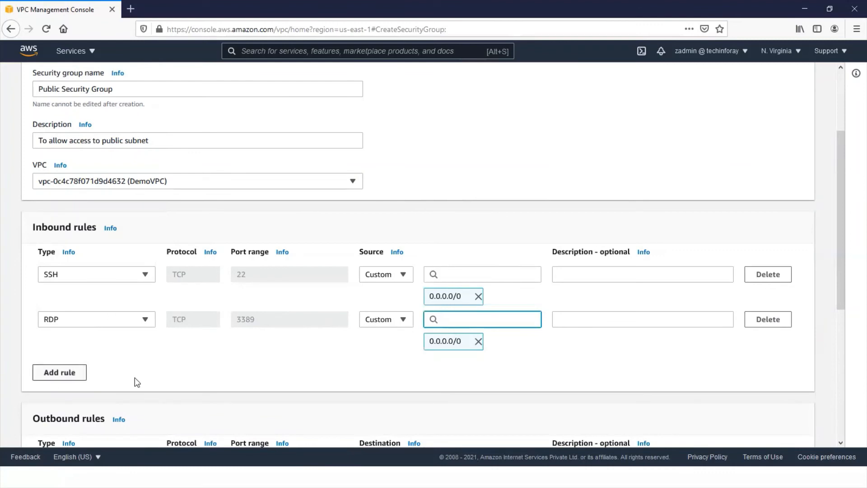
pyautogui.scroll(-4, 325, 362)
pyautogui.scroll(5, 324, 359)
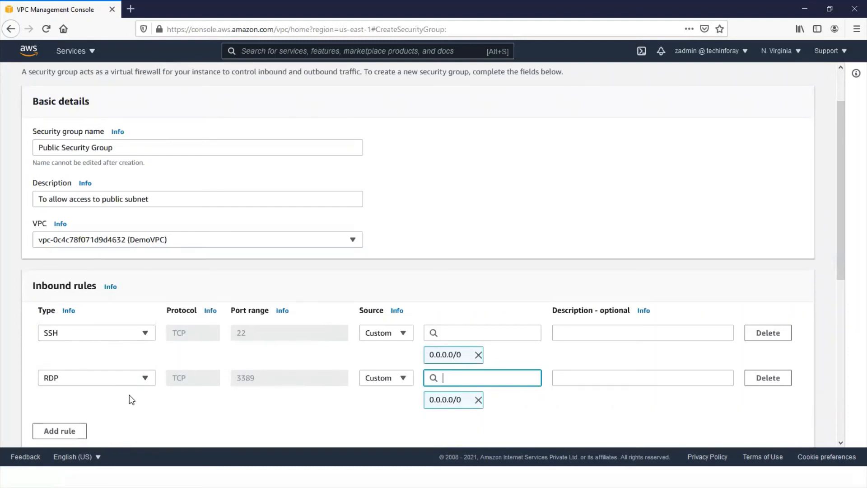
pyautogui.scroll(-5, 329, 399)
pyautogui.scroll(-2, 330, 399)
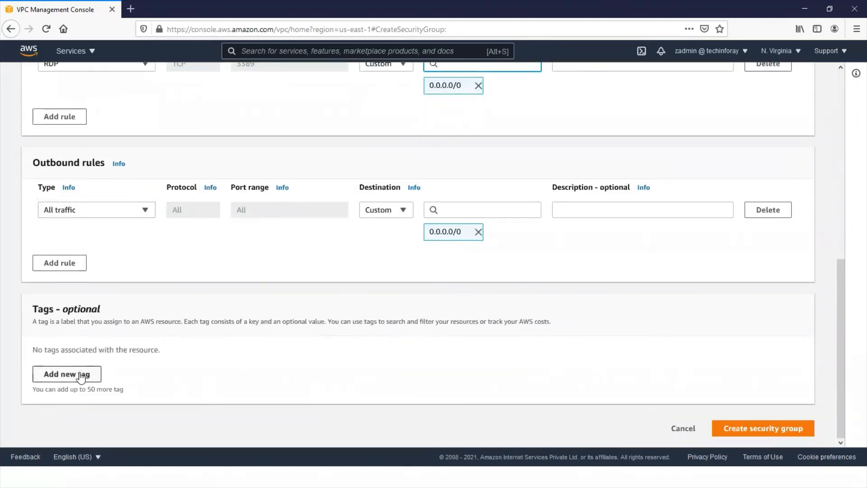
# - Add a tag with key department and value network, and create the Public Security Group
pyautogui.click(80, 374)
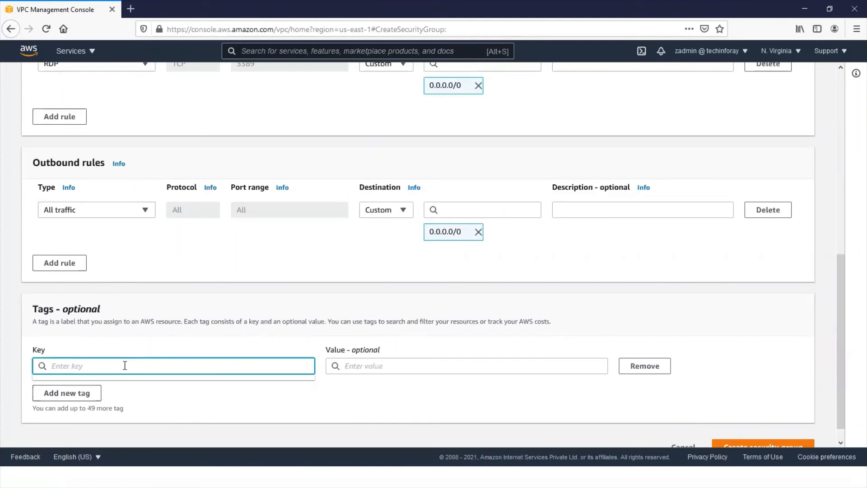
pyautogui.write('depa')
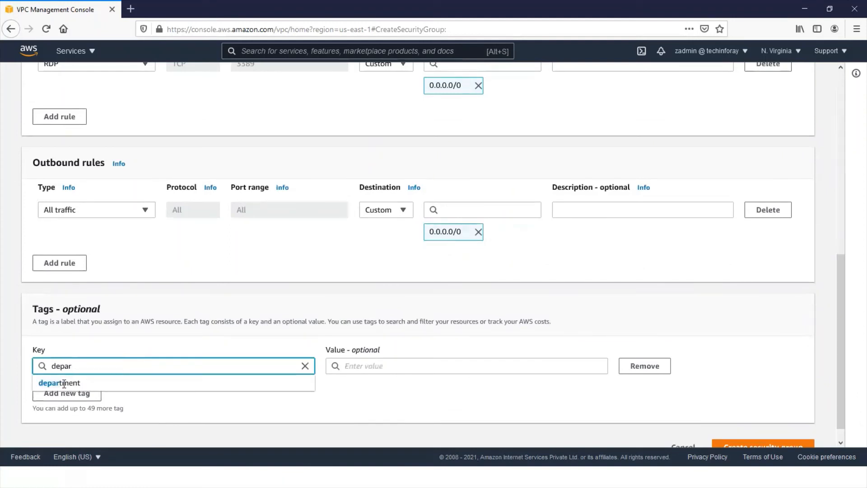
pyautogui.write('r')
pyautogui.click(44, 382)
pyautogui.click(420, 364)
pyautogui.write('network')
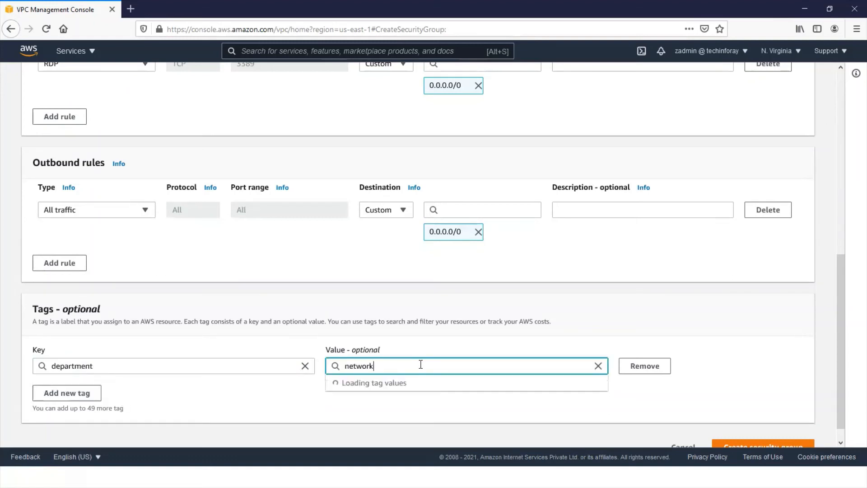
pyautogui.click(352, 383)
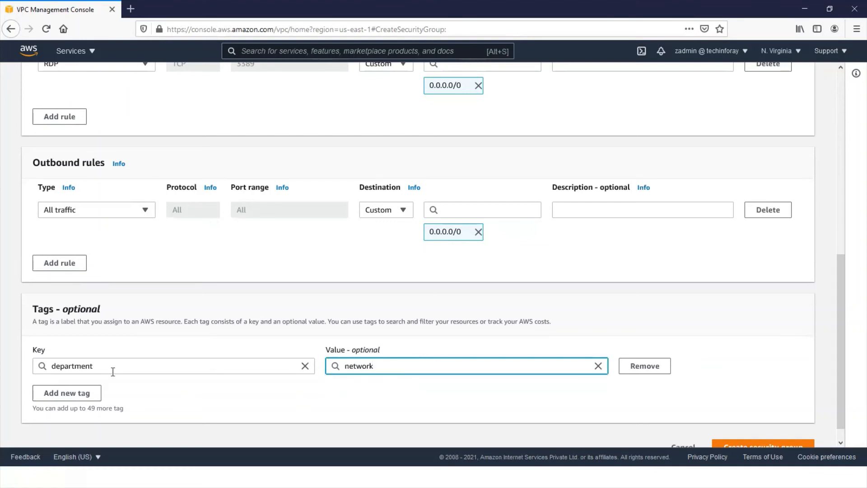
pyautogui.scroll(-1, 699, 385)
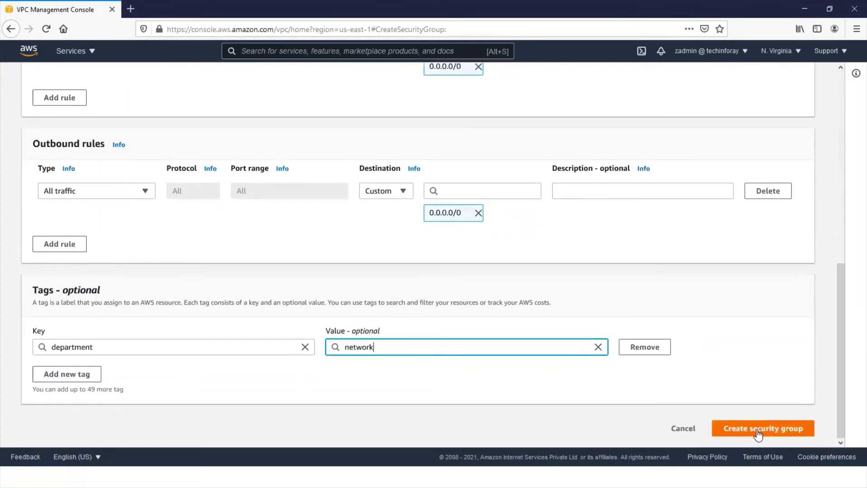
pyautogui.click(758, 433)
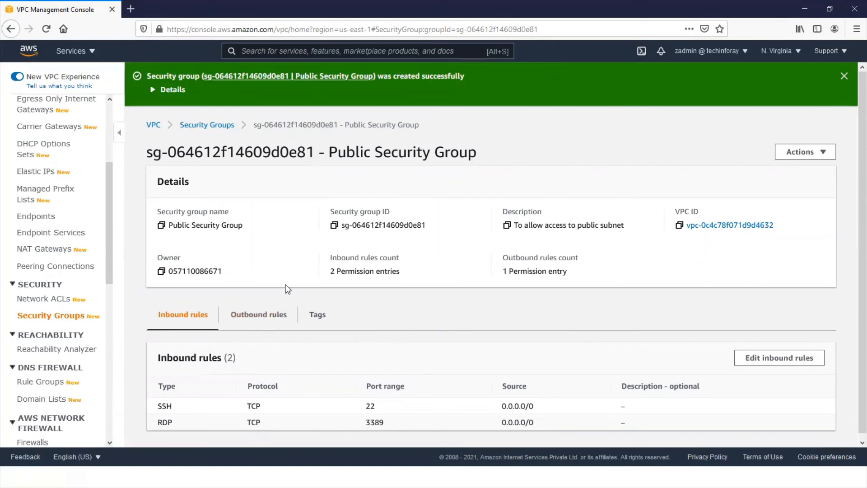
# - Review the outbound rules of the Public Security Group and return to the list of security groups
pyautogui.click(270, 318)
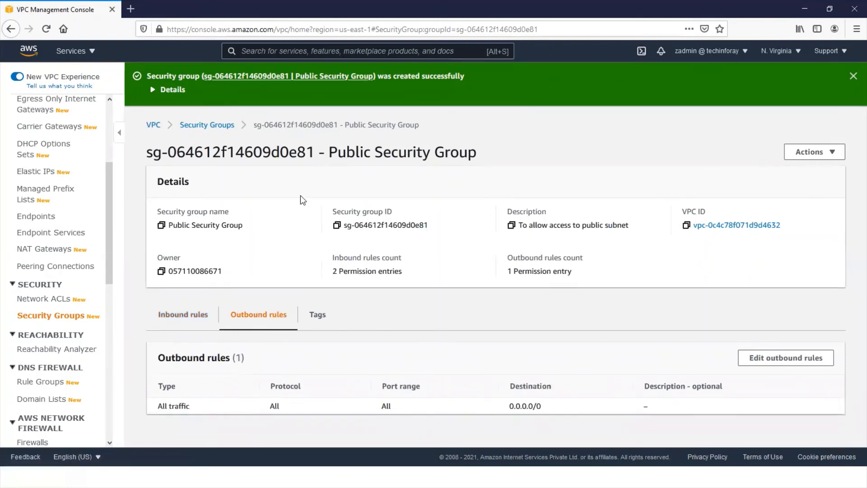
pyautogui.click(853, 77)
pyautogui.click(210, 82)
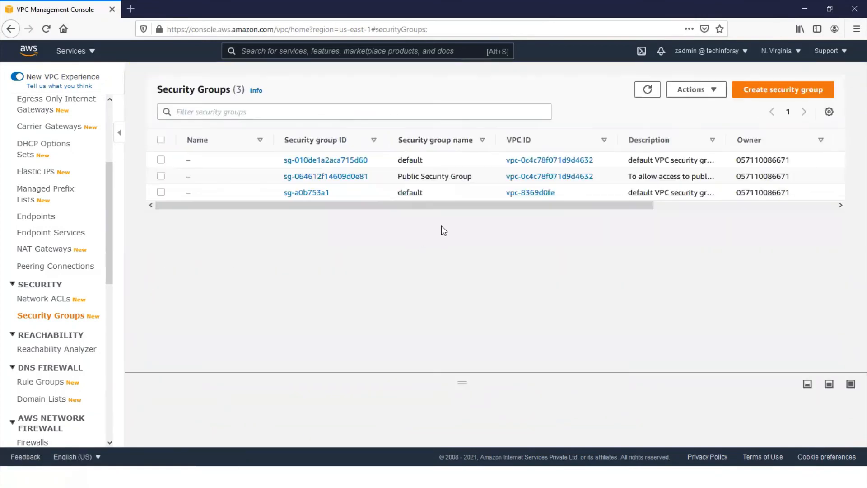
# - Start creating another security group and name it Private Security Group
pyautogui.click(769, 91)
pyautogui.click(149, 207)
pyautogui.write('Private')
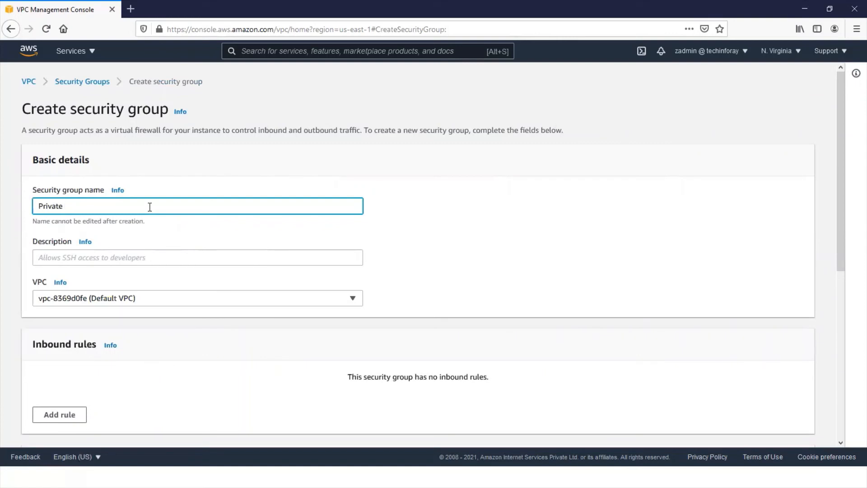
pyautogui.write(' Security Group')
# - Enter the description "Allow access only from Public Subnet" for the security group and select DemoVPC as its VPC
pyautogui.click(113, 257)
pyautogui.write('All')
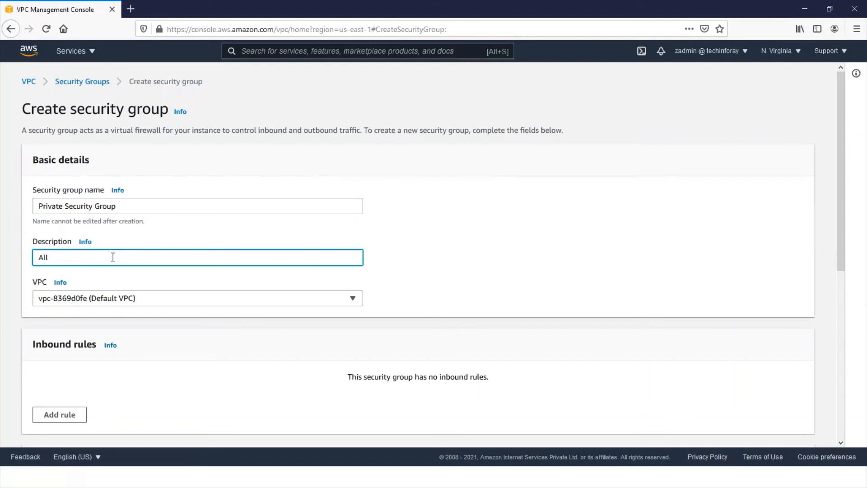
pyautogui.write('ow access from')
pyautogui.press('BackSpace')
pyautogui.press('BackSpace')
pyautogui.press('BackSpace')
pyautogui.press('BackSpace')
pyautogui.press('BackSpace')
pyautogui.write('only from Public')
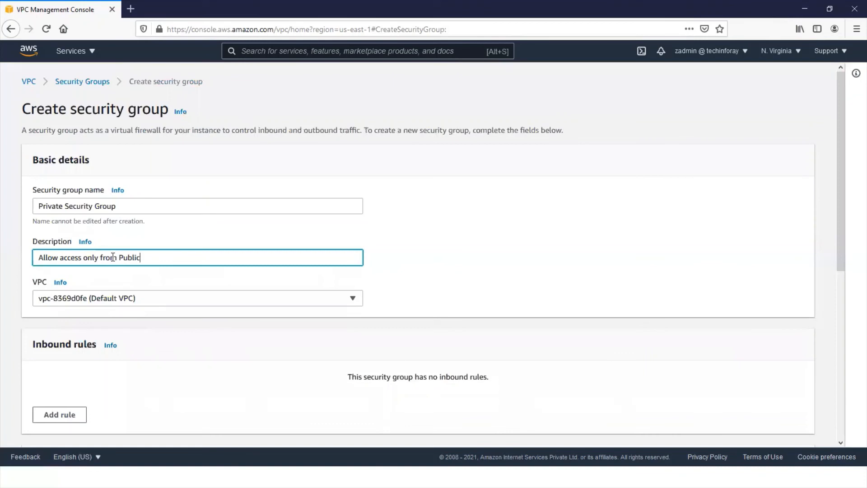
pyautogui.write(' Subnet')
pyautogui.click(163, 300)
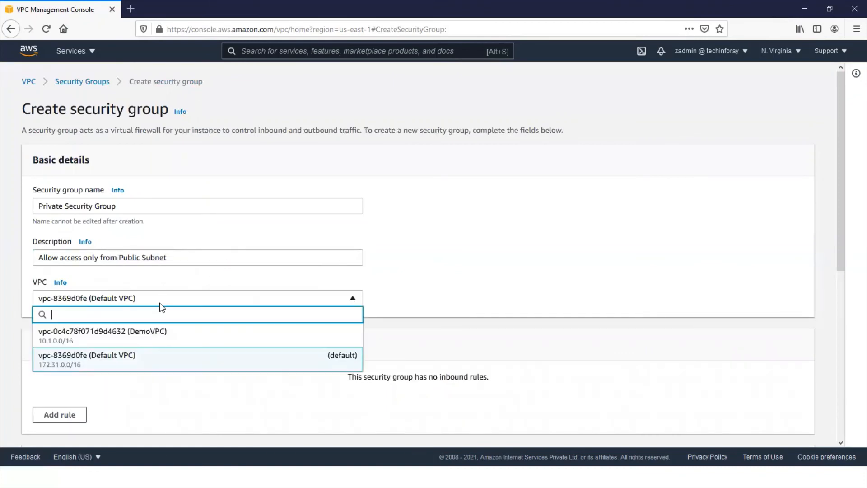
pyautogui.click(150, 338)
# - Add an inbound rule of type SSH with the Public Security Group as its source
pyautogui.scroll(-3, 153, 338)
pyautogui.scroll(-2, 153, 339)
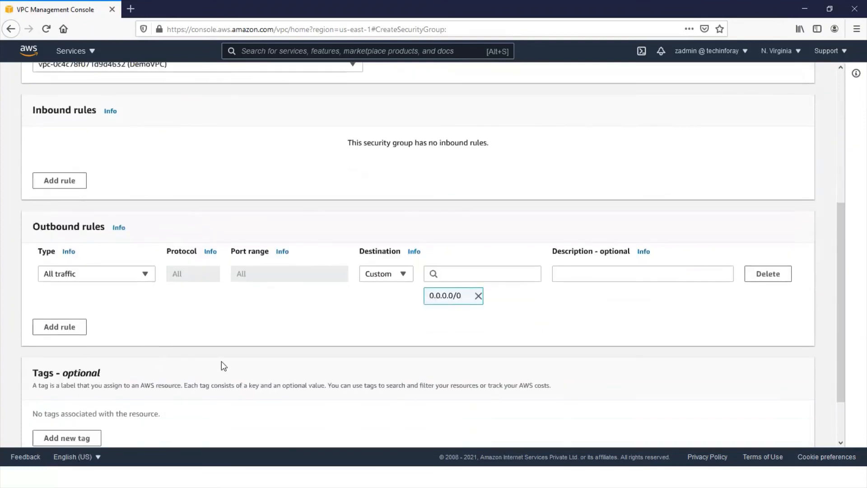
pyautogui.scroll(1, 226, 343)
pyautogui.scroll(2, 225, 343)
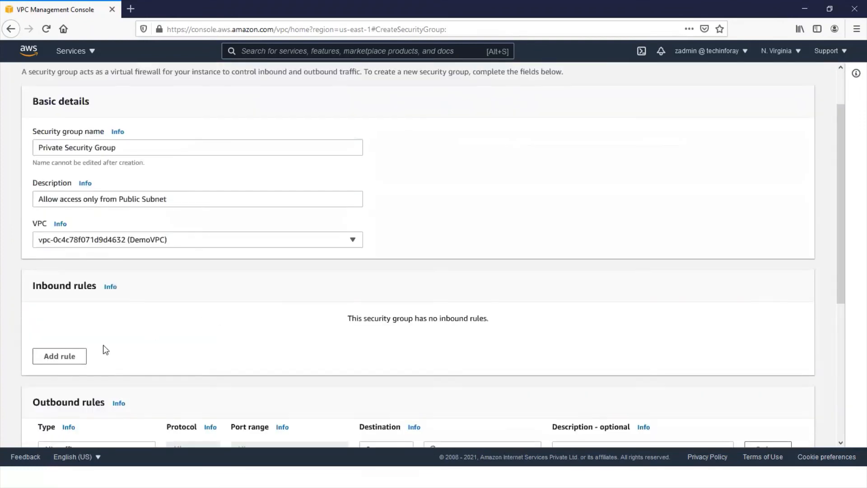
pyautogui.click(72, 357)
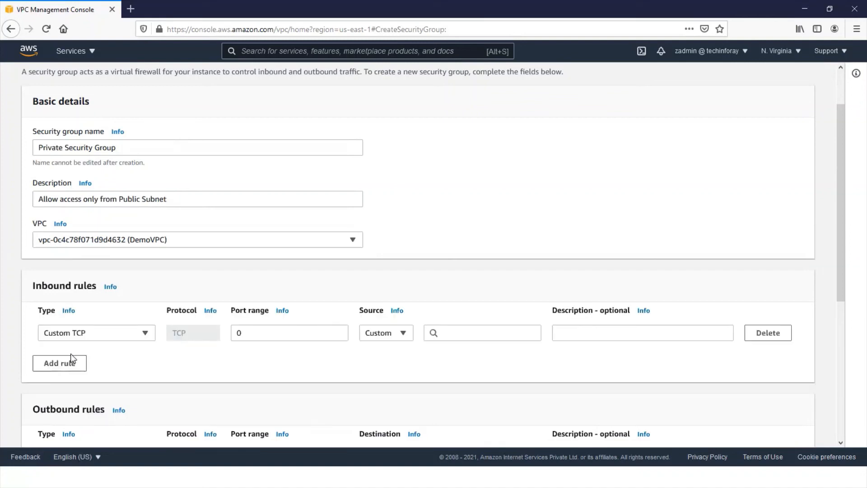
pyautogui.click(143, 334)
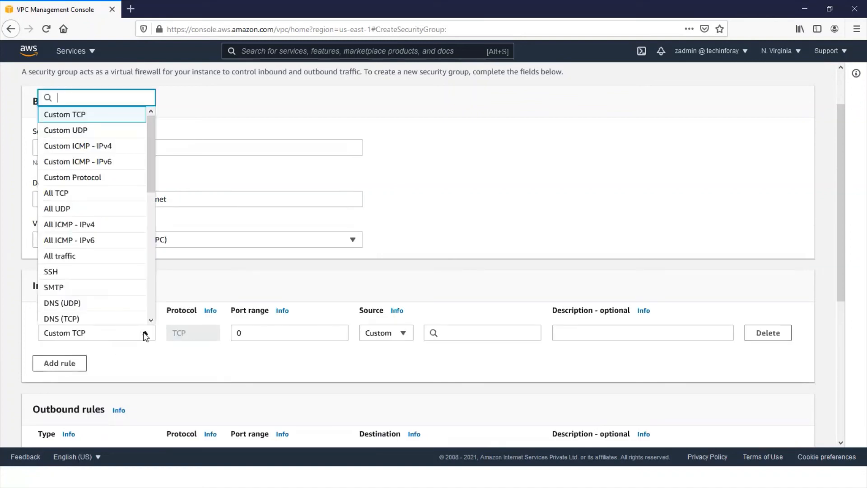
pyautogui.click(111, 271)
pyautogui.click(488, 338)
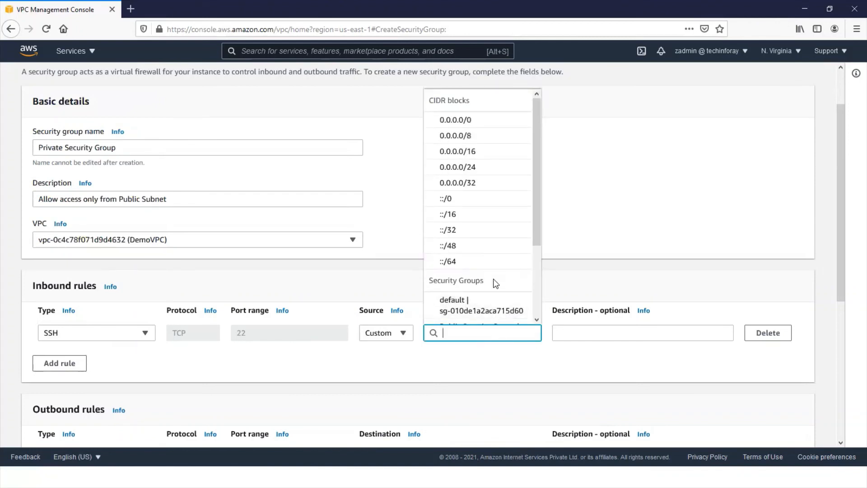
pyautogui.scroll(-3, 496, 283)
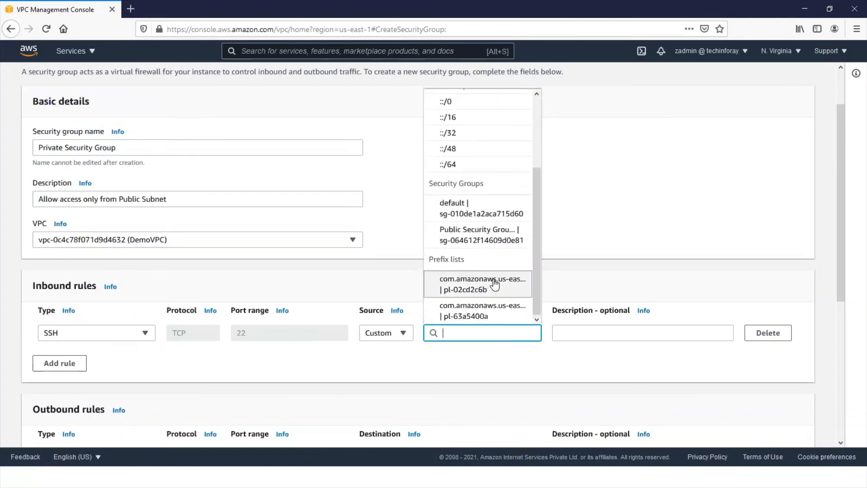
pyautogui.click(483, 235)
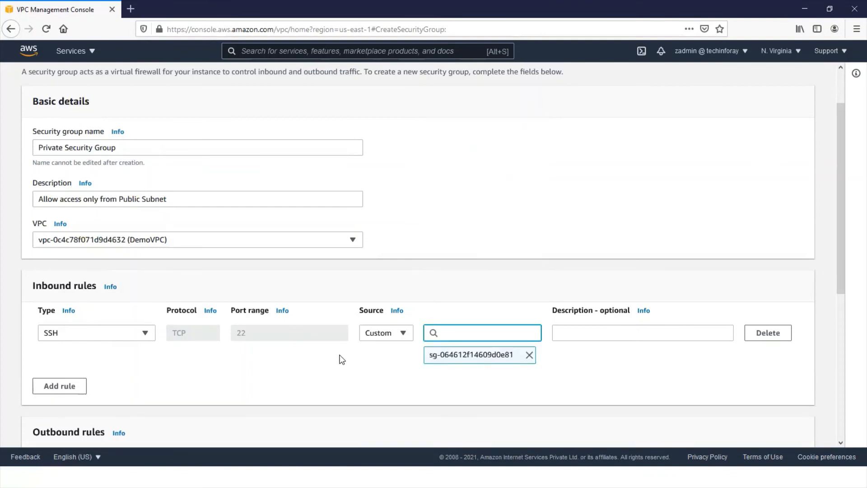
# - Add a second inbound rule of type RDP with the Public Security Group as its source
pyautogui.click(72, 386)
pyautogui.click(144, 379)
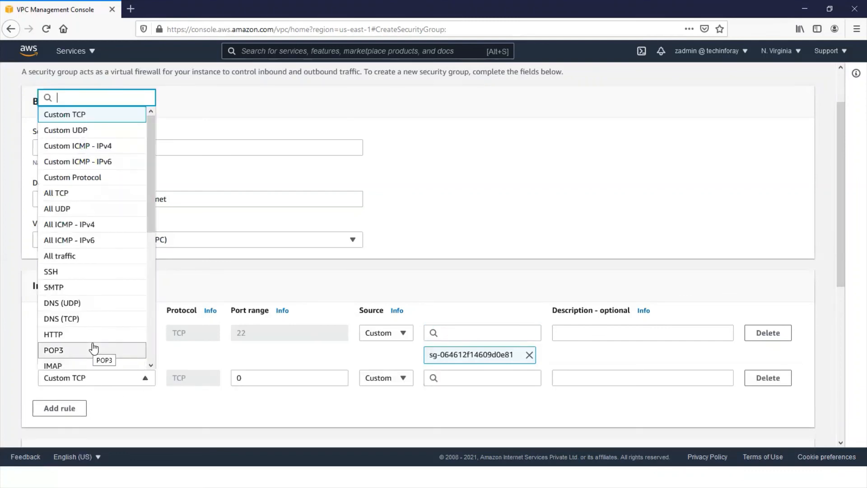
pyautogui.write('rdp')
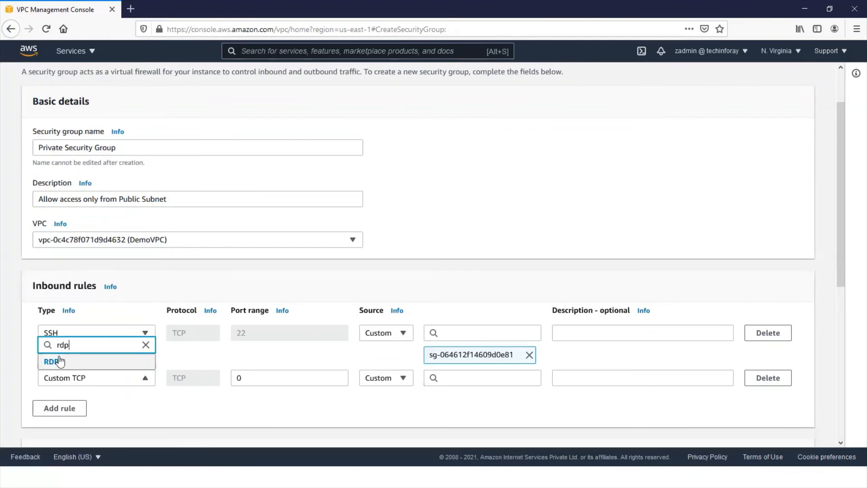
pyautogui.click(60, 361)
pyautogui.click(463, 378)
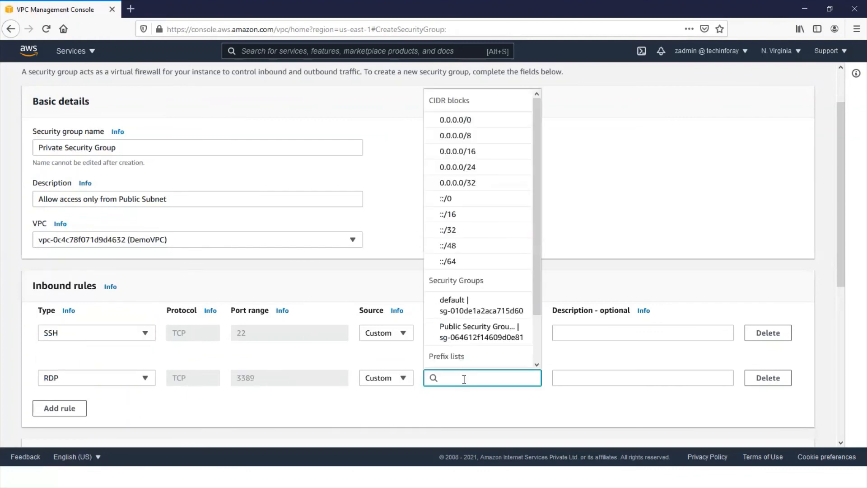
pyautogui.click(481, 332)
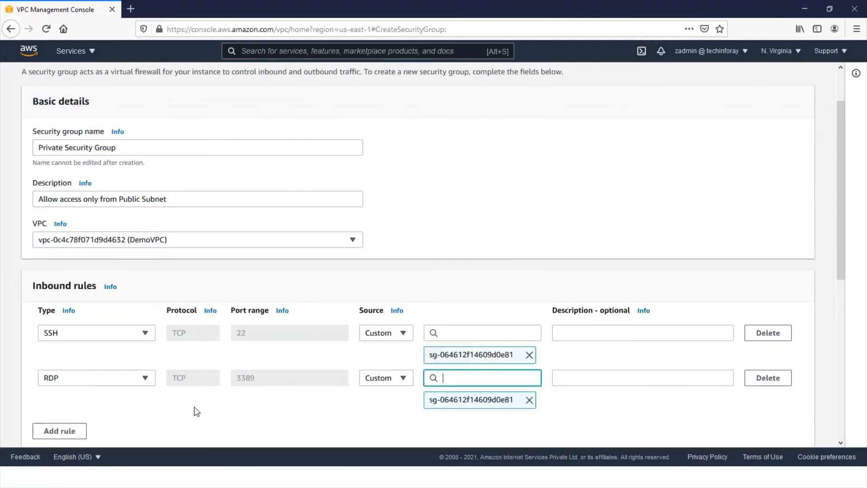
# - Add a tag with key department and value network, and create the Private Security Group
pyautogui.scroll(-5, 199, 409)
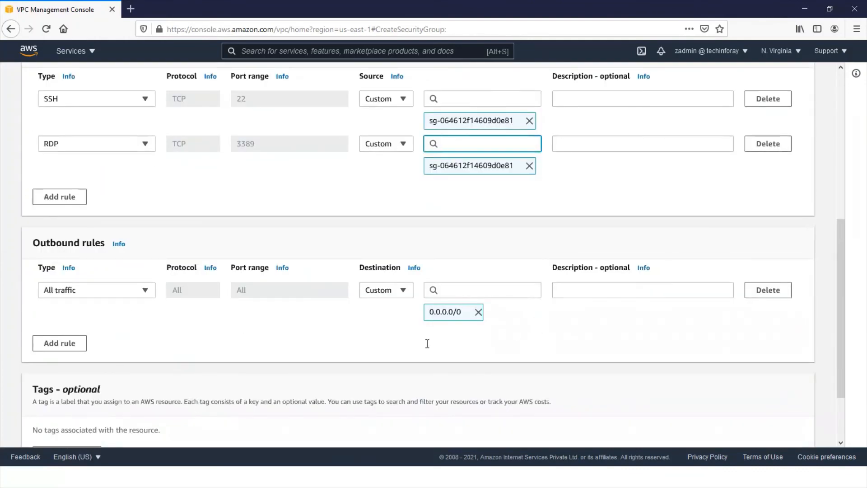
pyautogui.scroll(3, 349, 198)
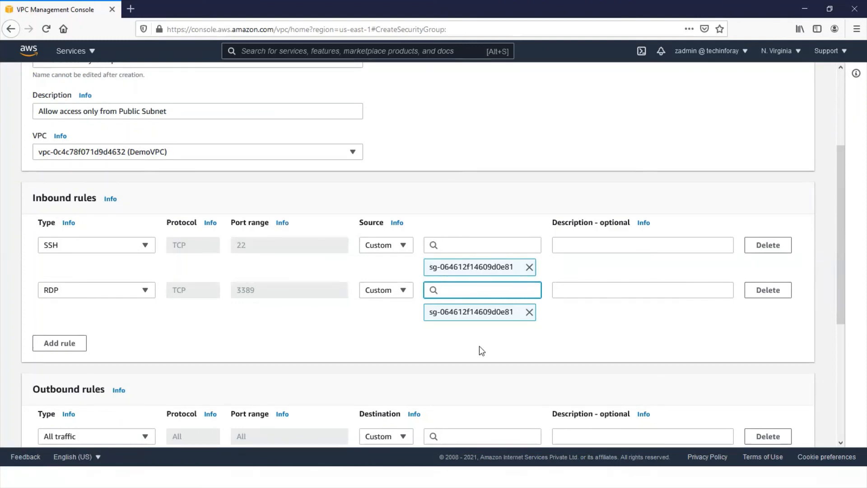
pyautogui.scroll(-5, 481, 351)
pyautogui.scroll(-1, 159, 395)
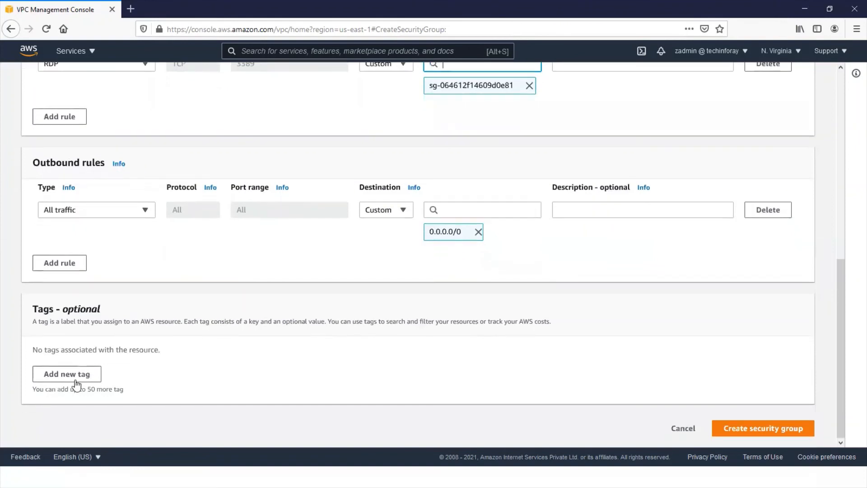
pyautogui.click(74, 379)
pyautogui.write('depart')
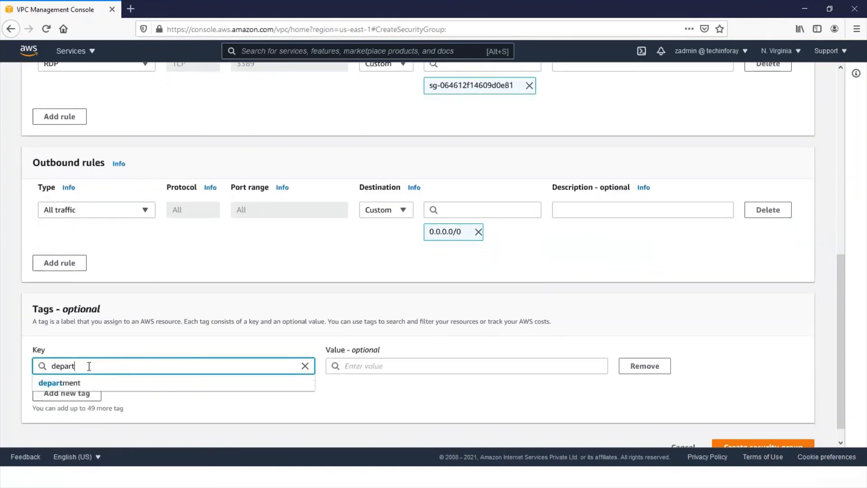
pyautogui.click(72, 382)
pyautogui.click(387, 367)
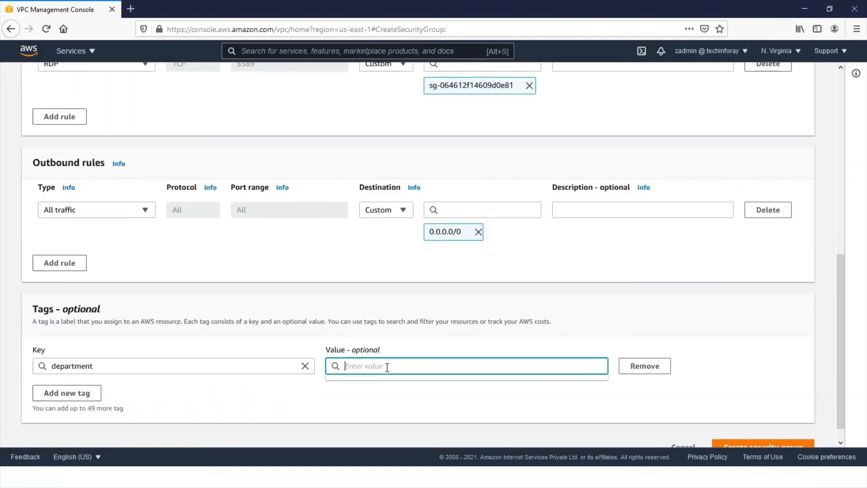
pyautogui.write('net')
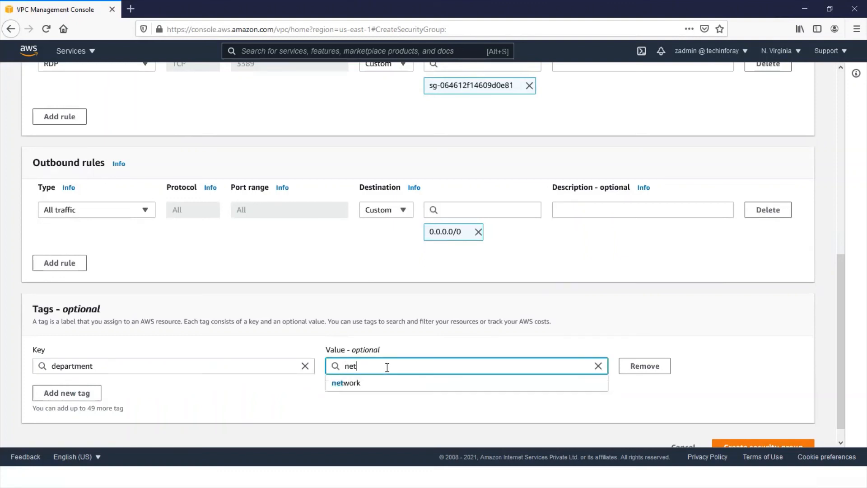
pyautogui.click(350, 386)
pyautogui.scroll(-1, 673, 409)
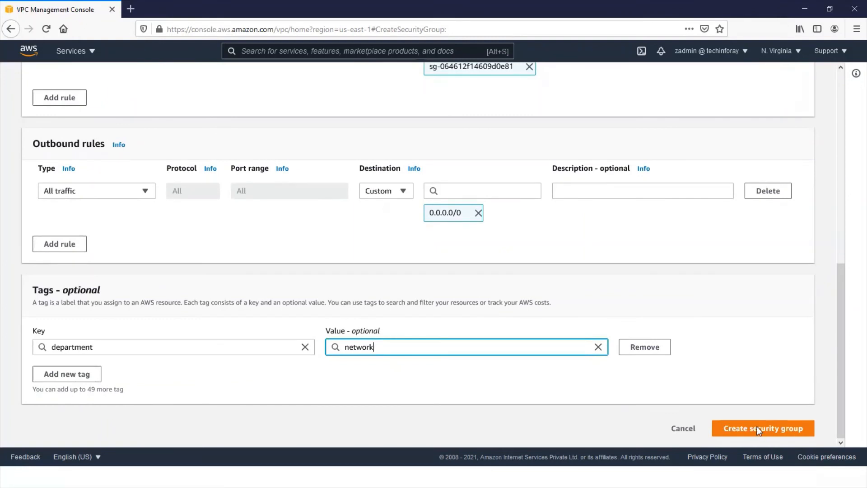
pyautogui.click(739, 429)
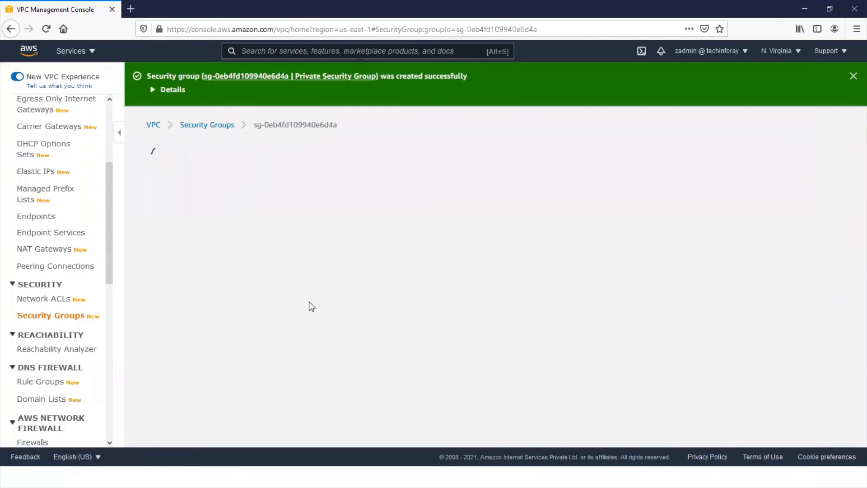
# - Return to the list of security groups and set the Public Security Group's Name to "Public Security Group"
pyautogui.click(209, 126)
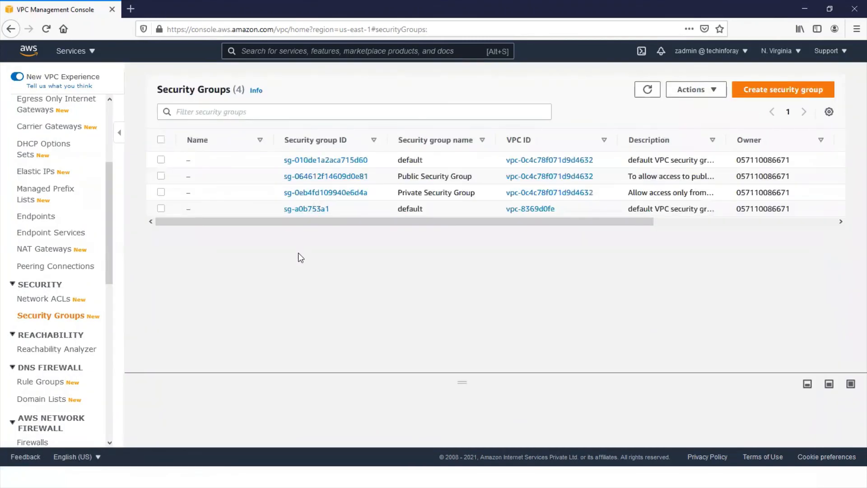
pyautogui.moveTo(195, 177)
pyautogui.click(197, 177)
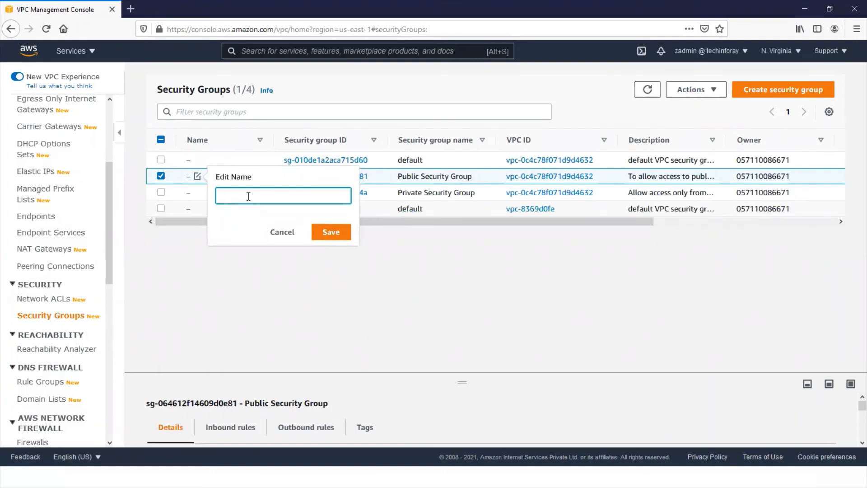
pyautogui.write('Public Security Group')
pyautogui.click(330, 234)
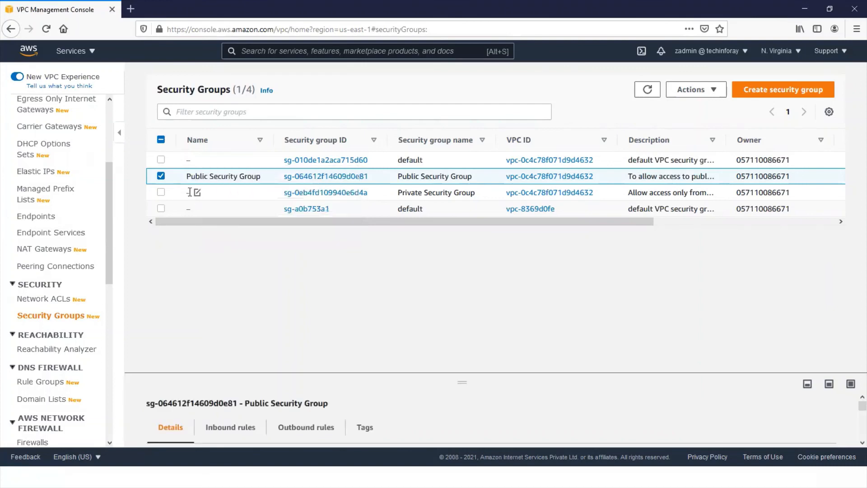
# - Set the Private Security Group's Name to "Private Security Group" and clear its selection in the list
pyautogui.click(197, 192)
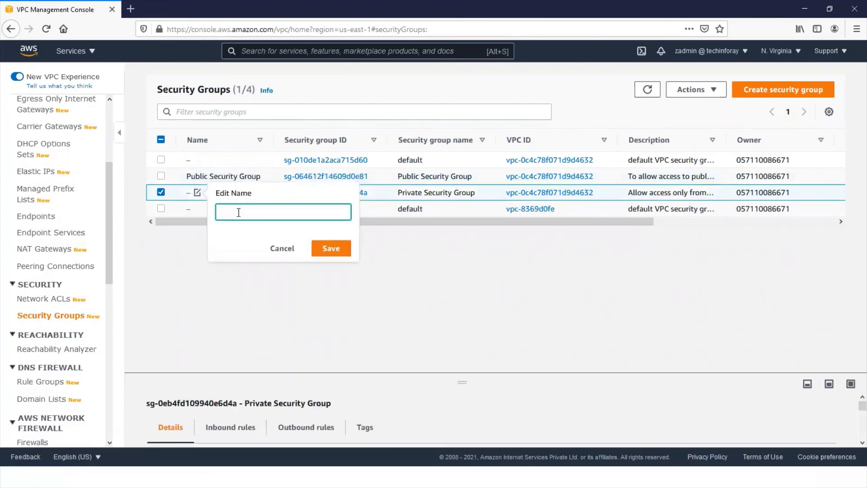
pyautogui.write('Private Security')
pyautogui.write('Group')
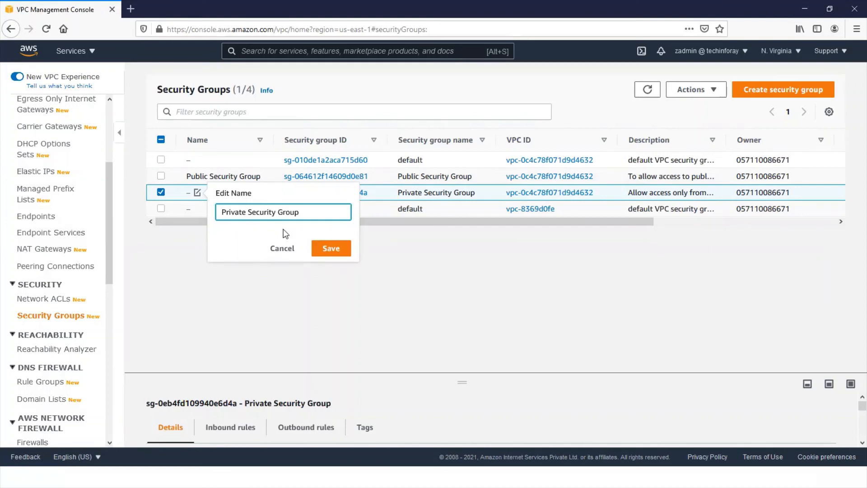
pyautogui.click(337, 250)
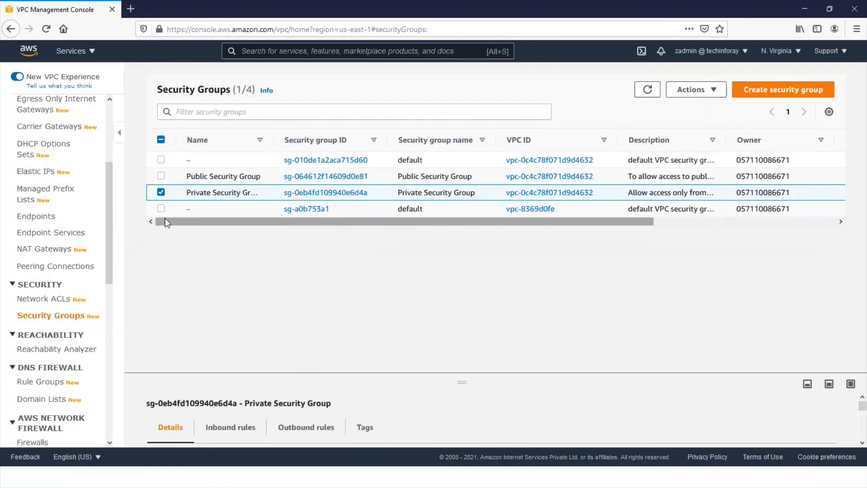
pyautogui.click(161, 194)
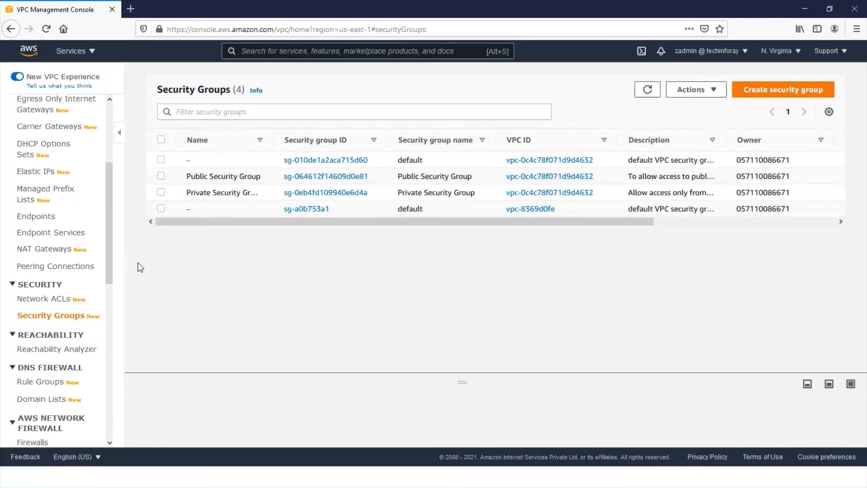
# - Review the list of VPCs and the list of subnets, and bring up the overview of open windows
pyautogui.moveTo(110, 221); pyautogui.dragTo(114, 174)
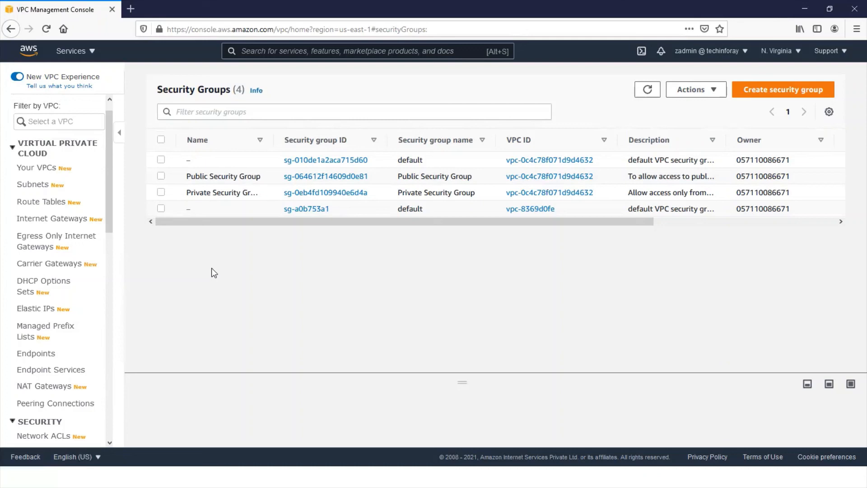
pyautogui.click(44, 169)
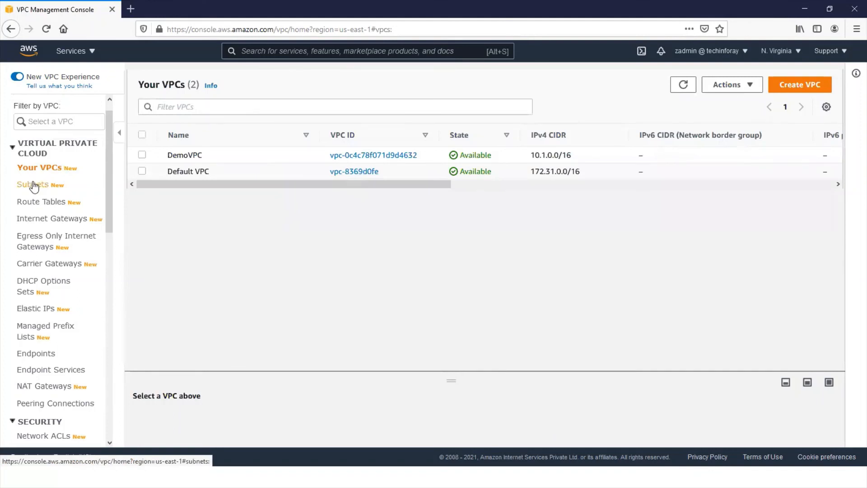
pyautogui.click(33, 185)
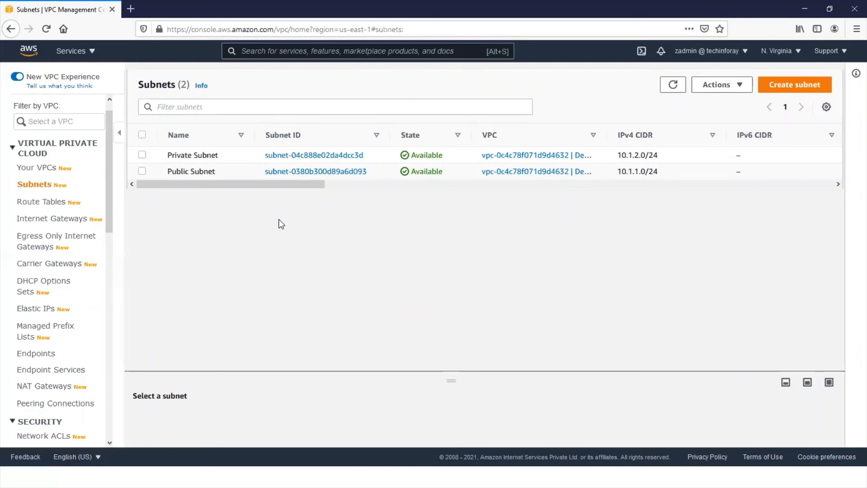
pyautogui.hotkey('alt', 'Tab')
pyautogui.hotkey('alt', 'Tab')
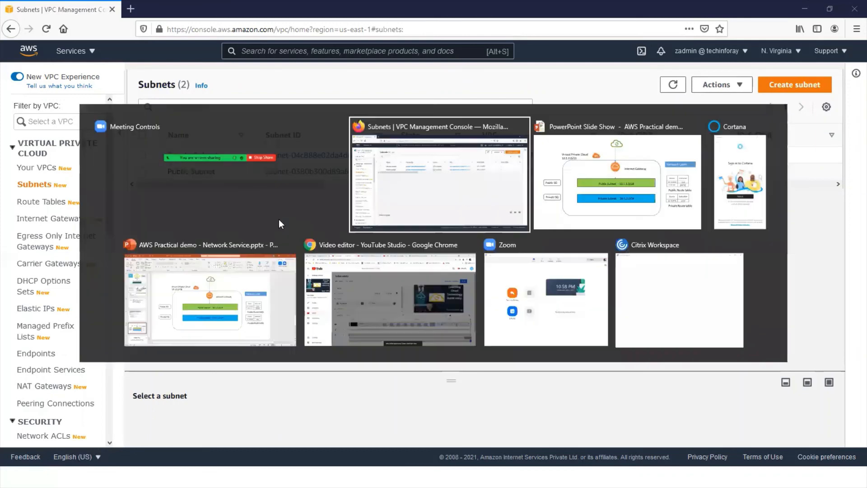